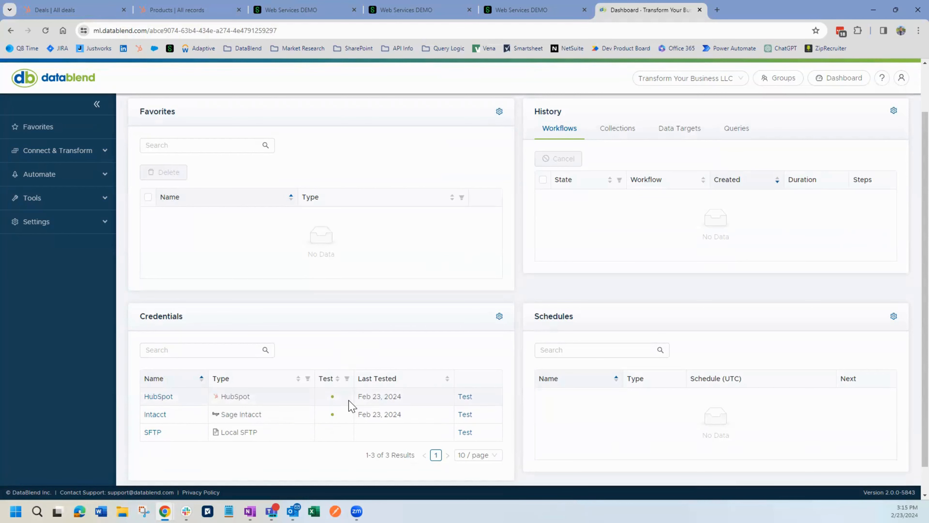
Step: Review the Intacct credential, and create and save a new HubSpot credential named "Hubspot 2"
left_click(148, 415)
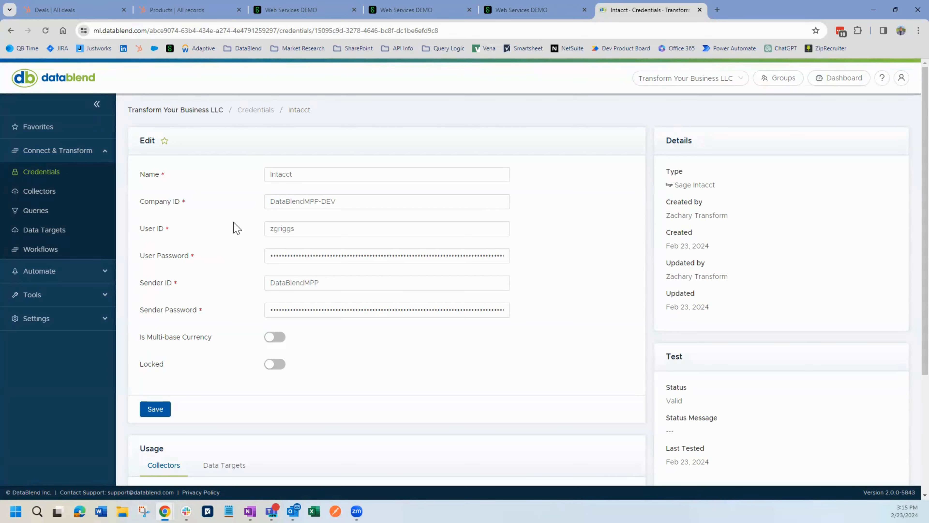
left_click(259, 110)
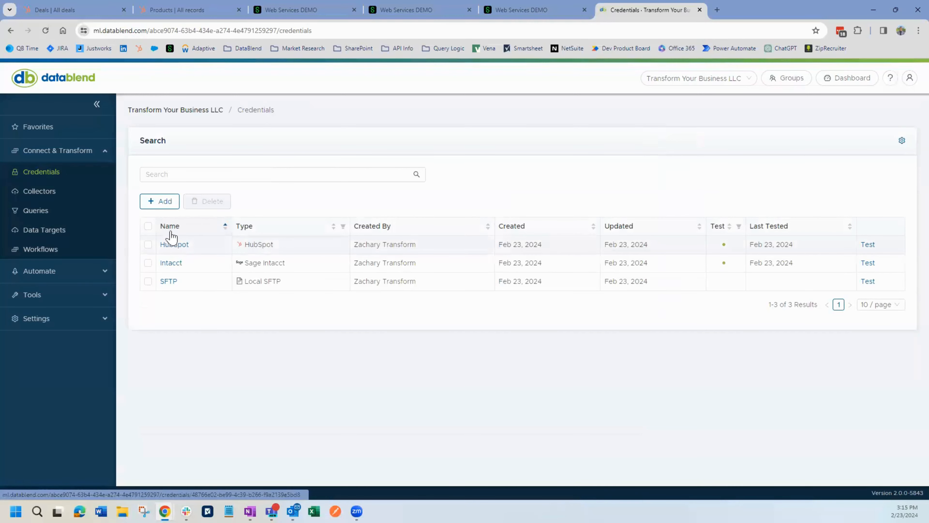
left_click(167, 202)
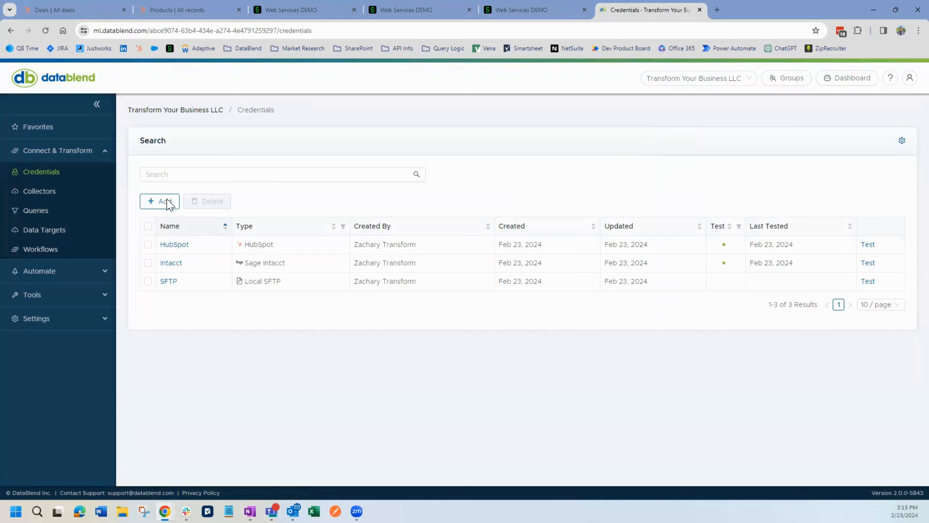
left_click(382, 172)
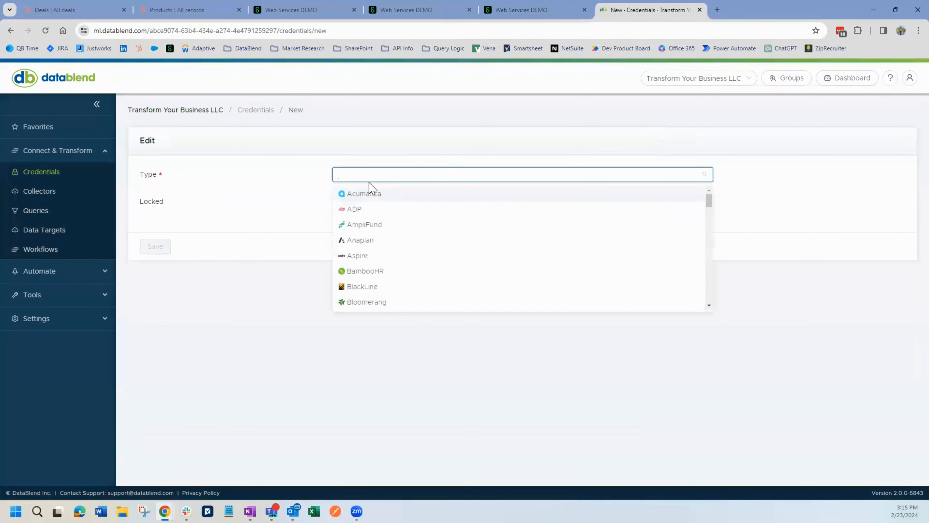
type("hub")
left_click(366, 202)
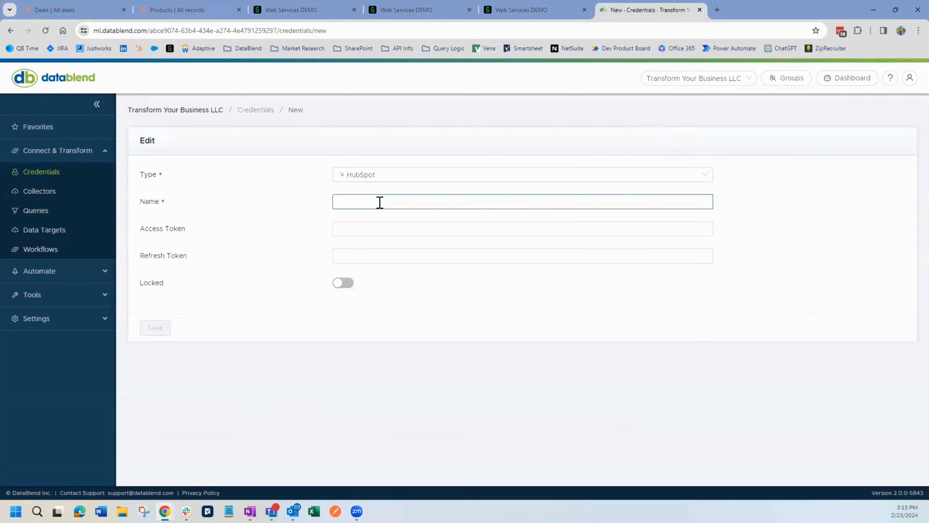
left_click(379, 202)
type("Hubspot 2")
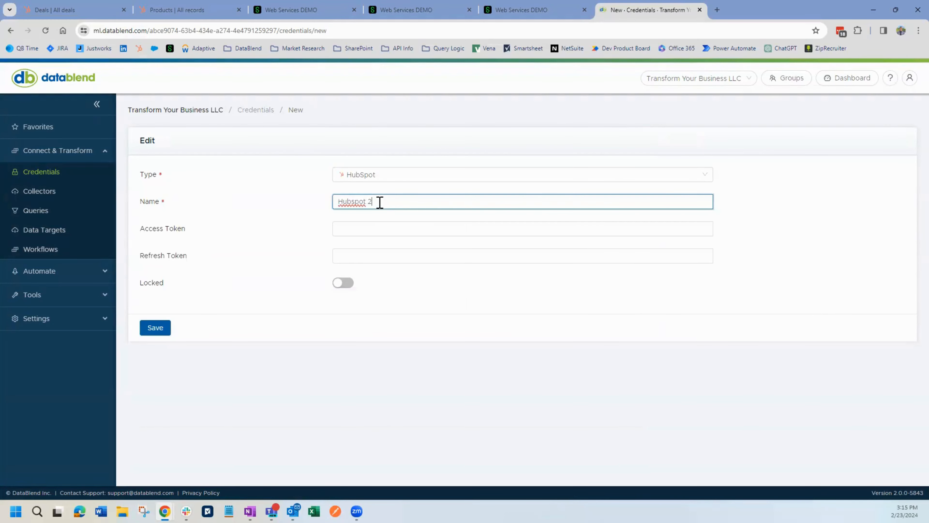
left_click(151, 330)
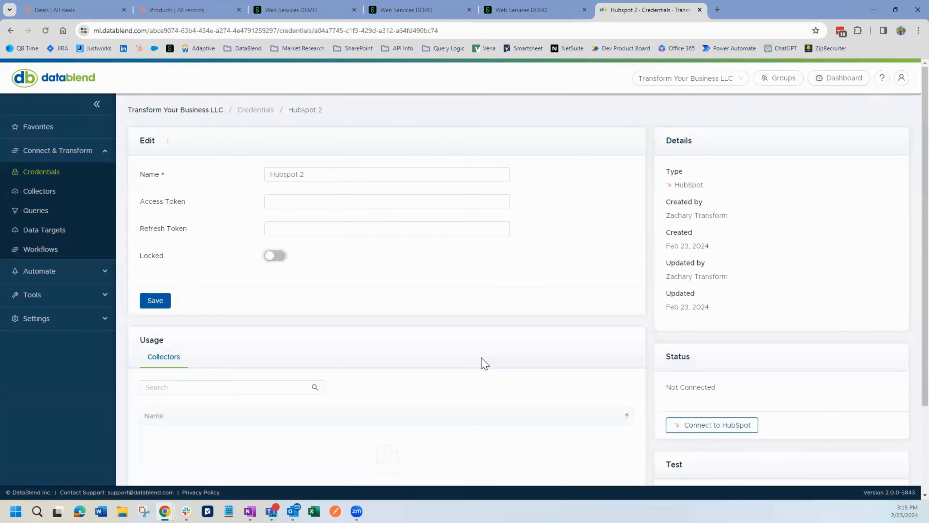
Step: Connect the Hubspot 2 credential to the DataBlend dev account in HubSpot and test the connection
left_click(709, 430)
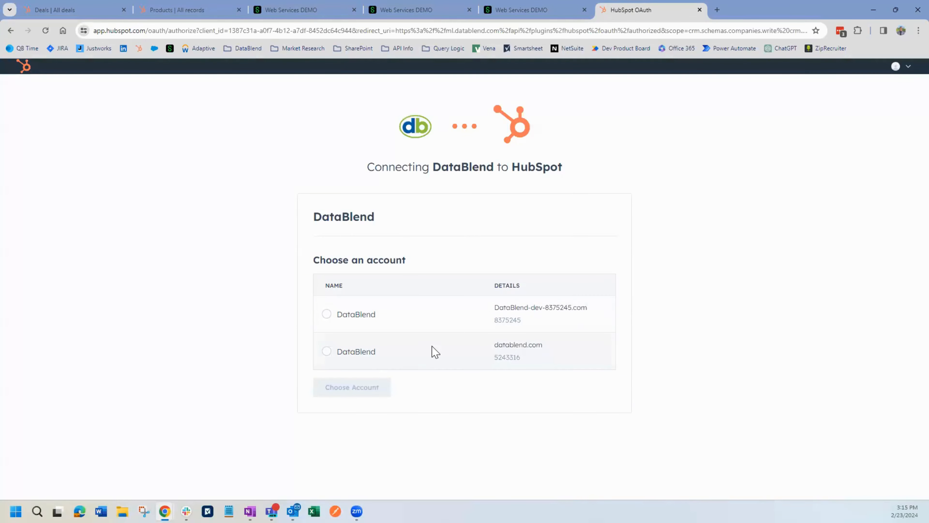
left_click(327, 314)
left_click(356, 392)
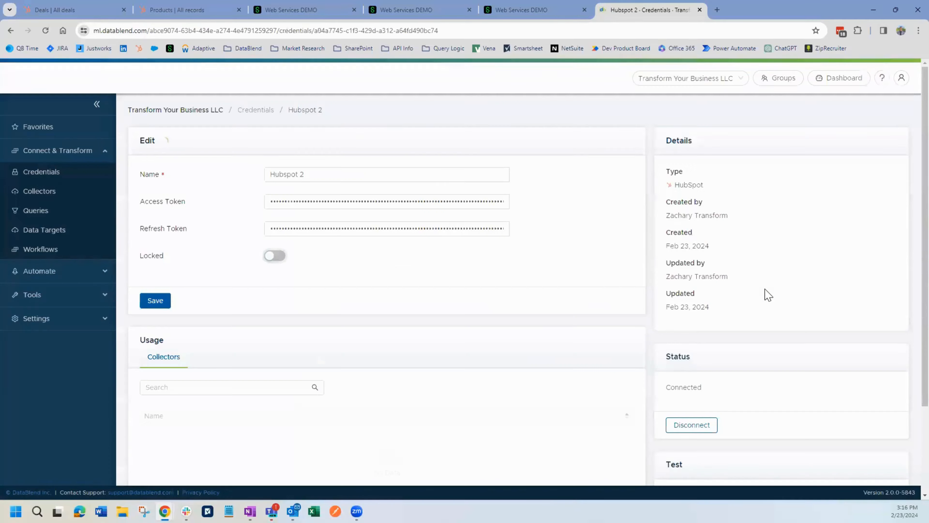
scroll(763, 293, "down", 3)
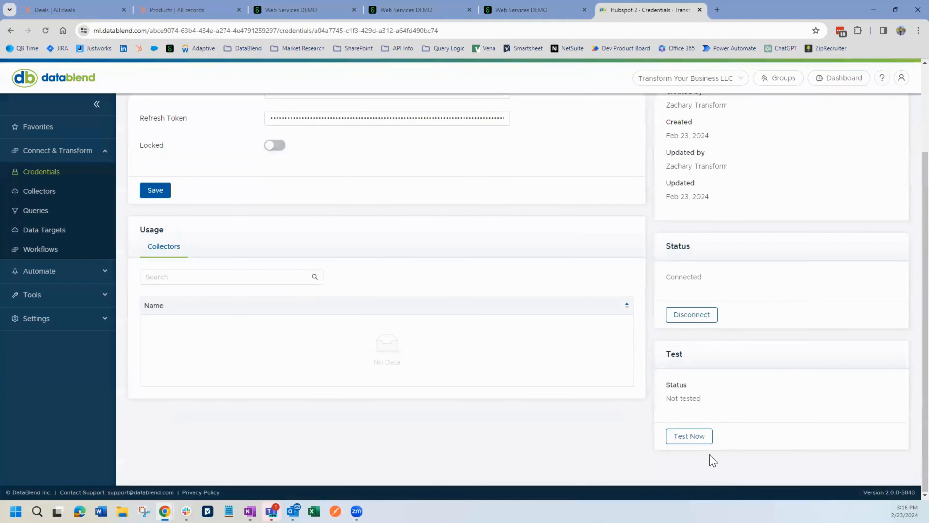
left_click(694, 436)
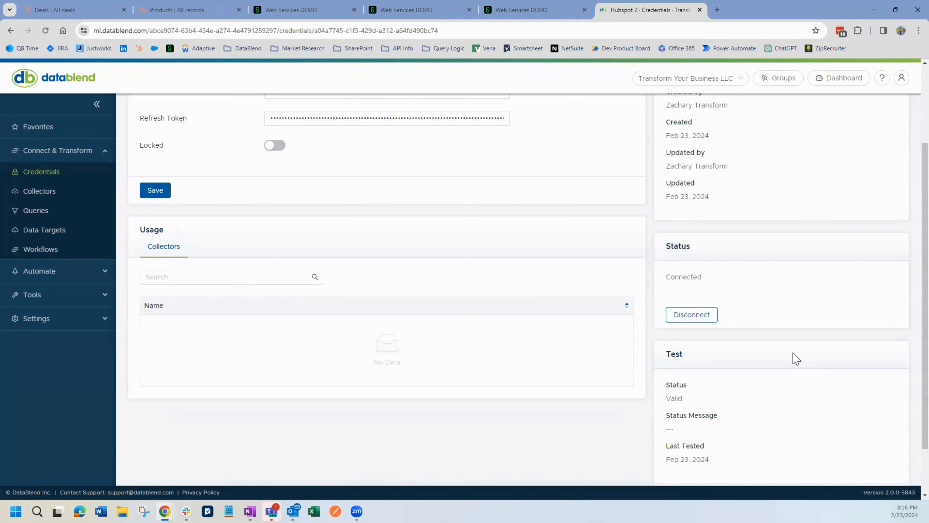
scroll(796, 358, "up", 3)
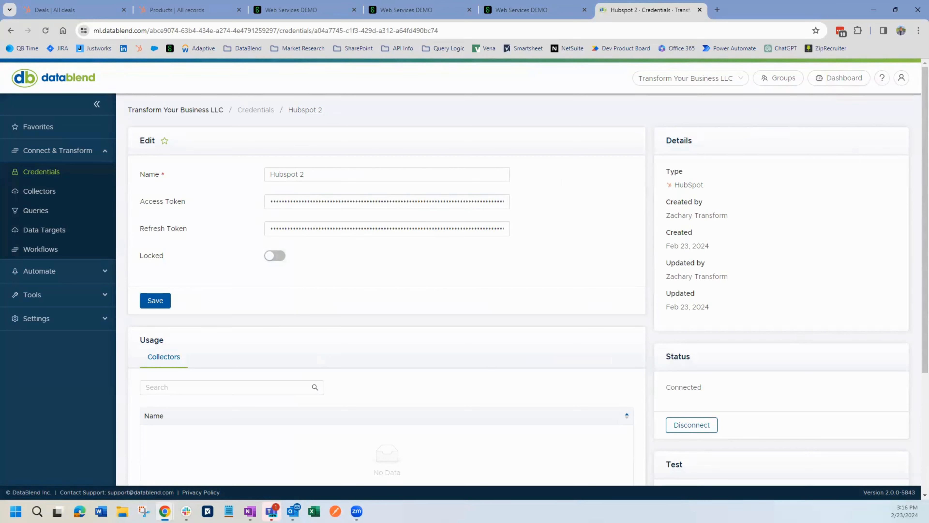
Step: Start a wizard workflow with source HubSpot, destination Sage Intacct and type Create/Update Customers, and continue to Hubspot Setup
left_click(62, 280)
left_click(33, 295)
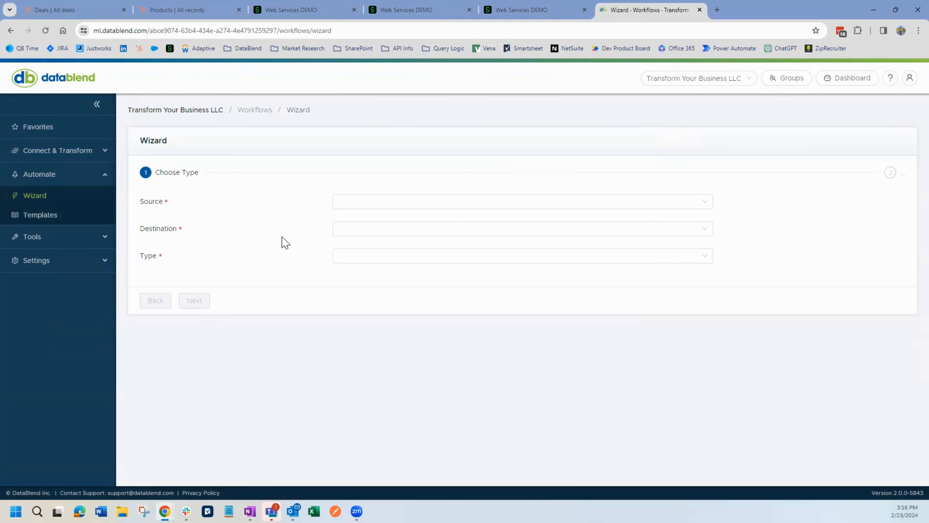
left_click(350, 206)
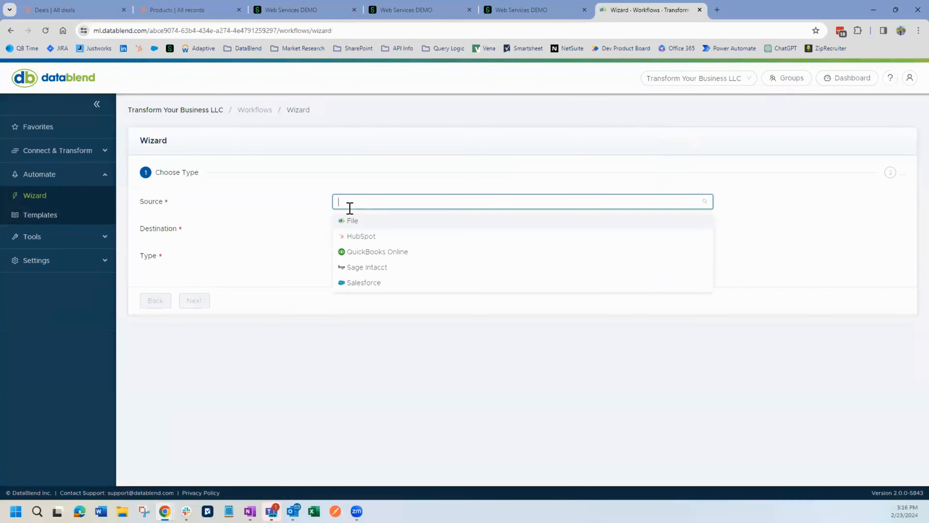
left_click(376, 238)
left_click(373, 231)
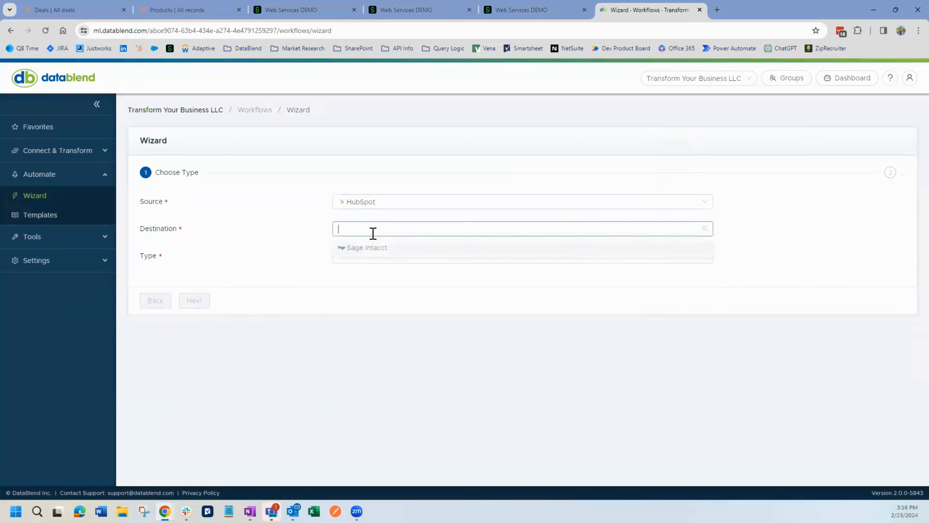
left_click(371, 249)
left_click(373, 254)
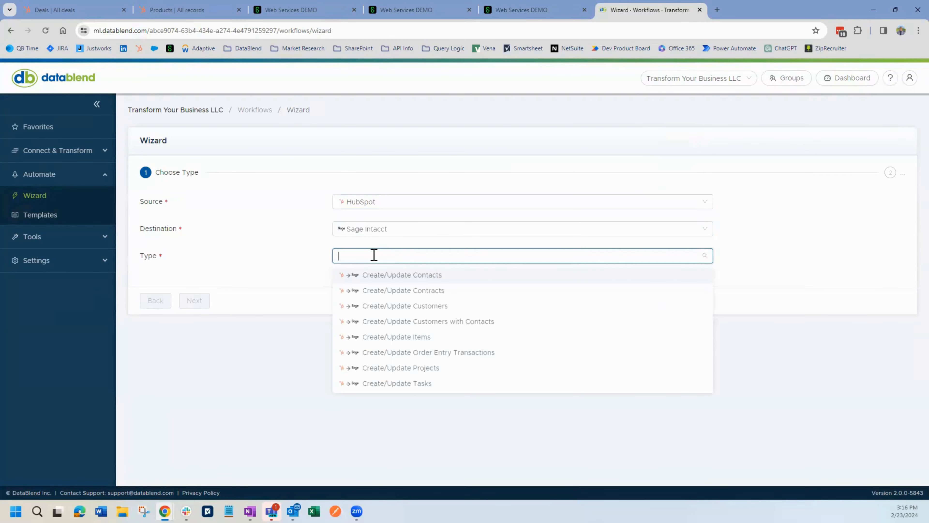
left_click(460, 307)
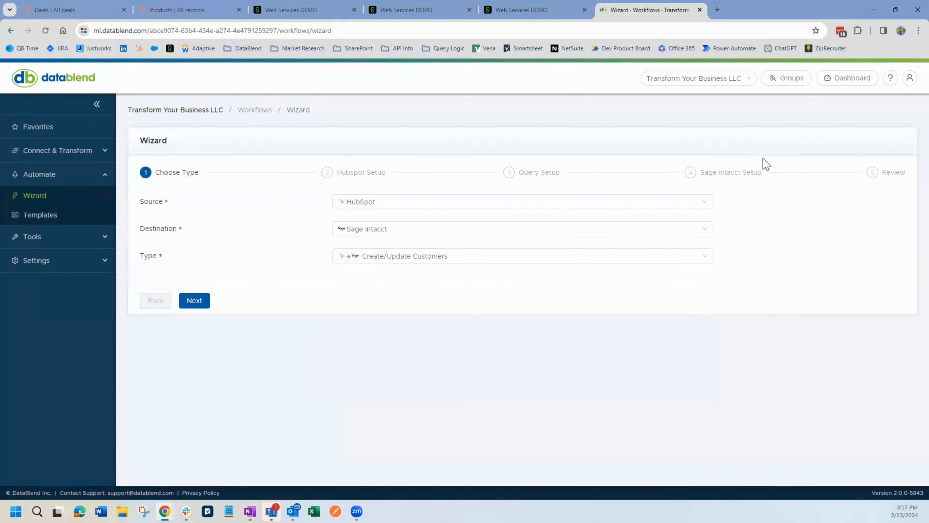
left_click(188, 304)
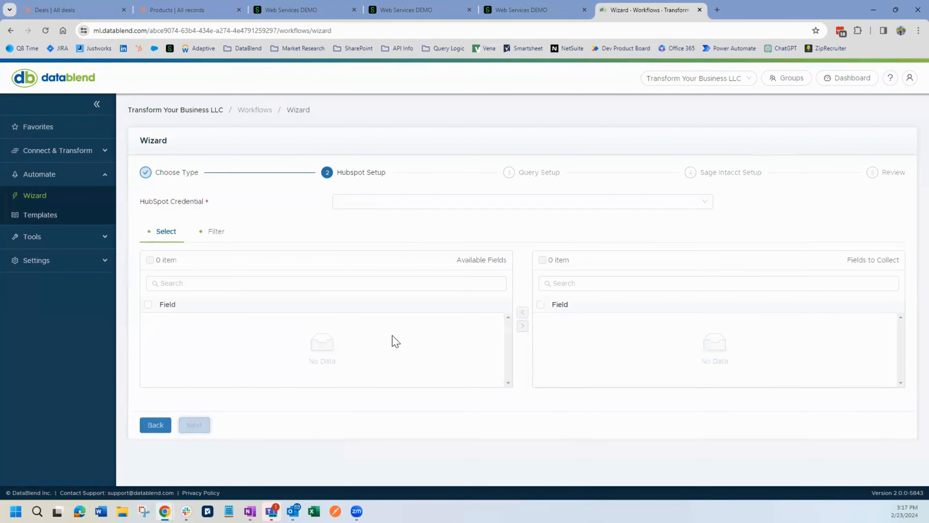
Step: Configure Hubspot Setup with the credential named HubSpot and custom_property ticked under Available Fields, and continue to Query Setup
left_click(388, 203)
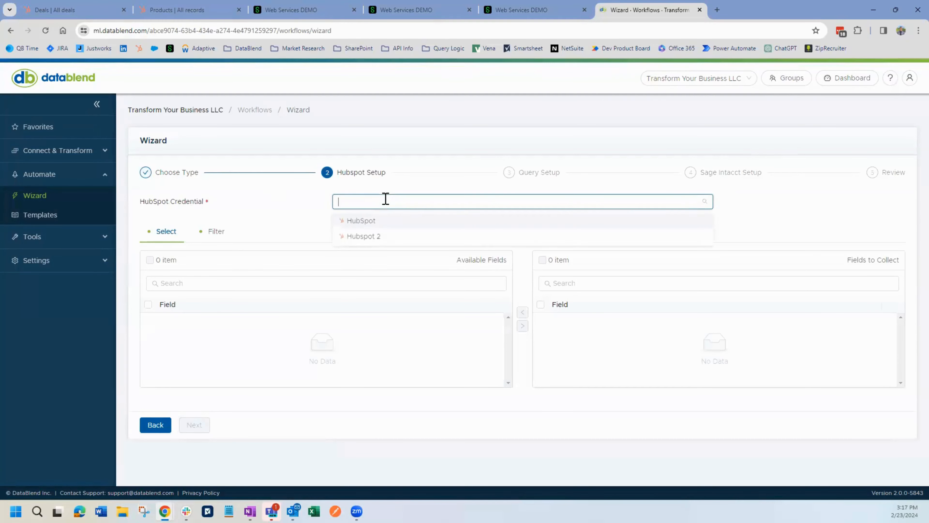
left_click(373, 223)
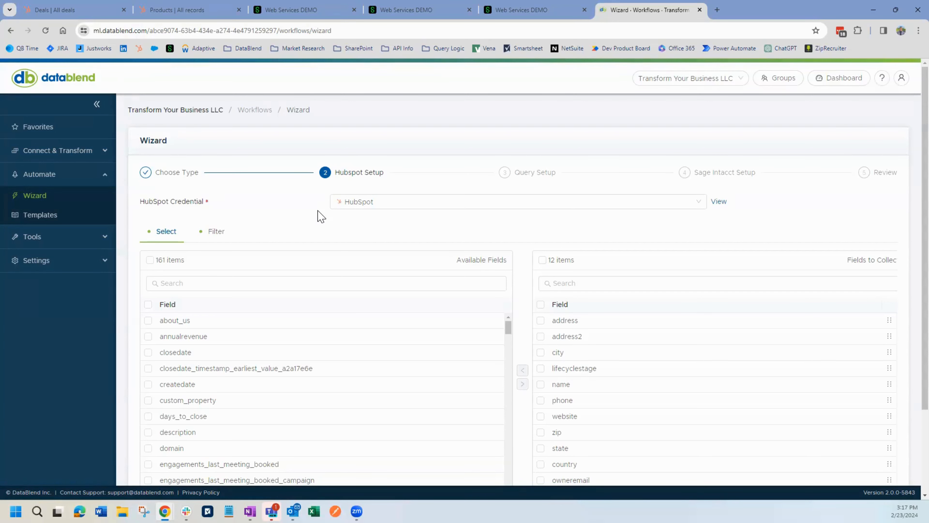
scroll(626, 256, "down", 3)
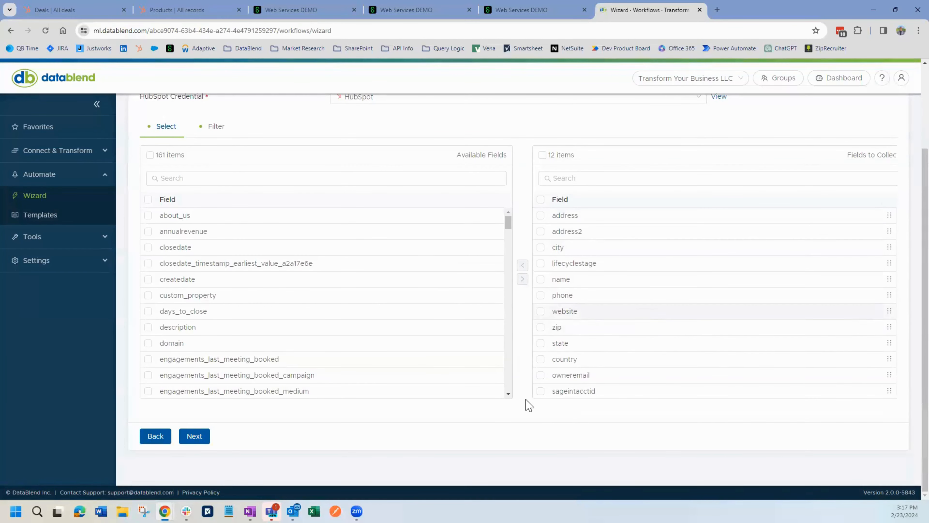
scroll(528, 404, "up", 1)
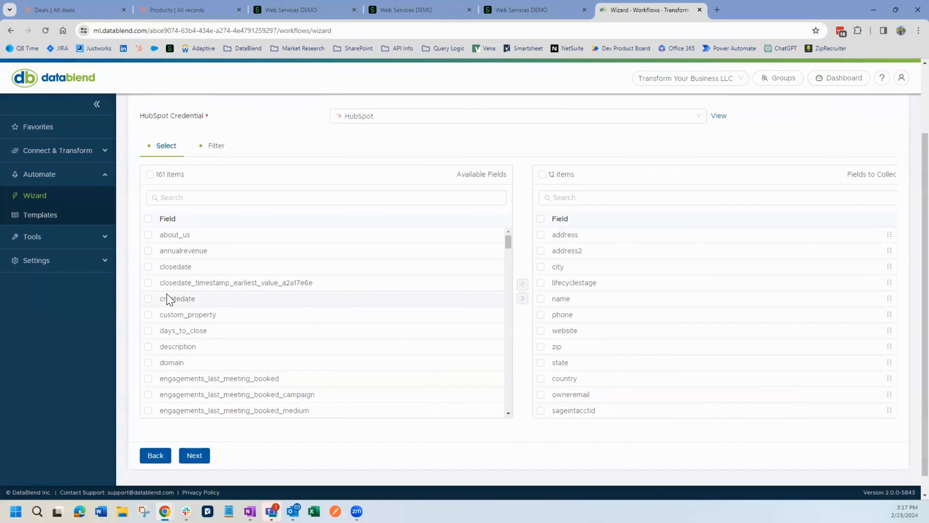
left_click(147, 315)
scroll(525, 383, "up", 3)
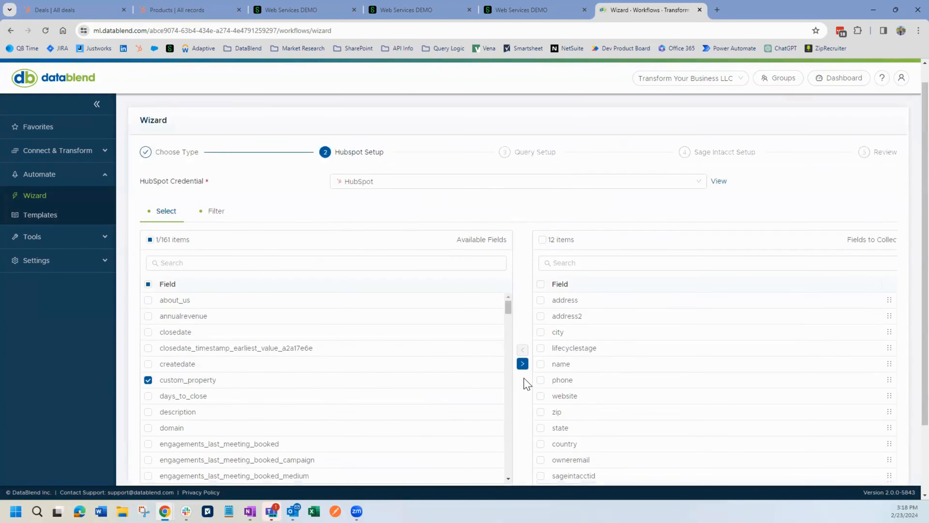
scroll(530, 440, "down", 5)
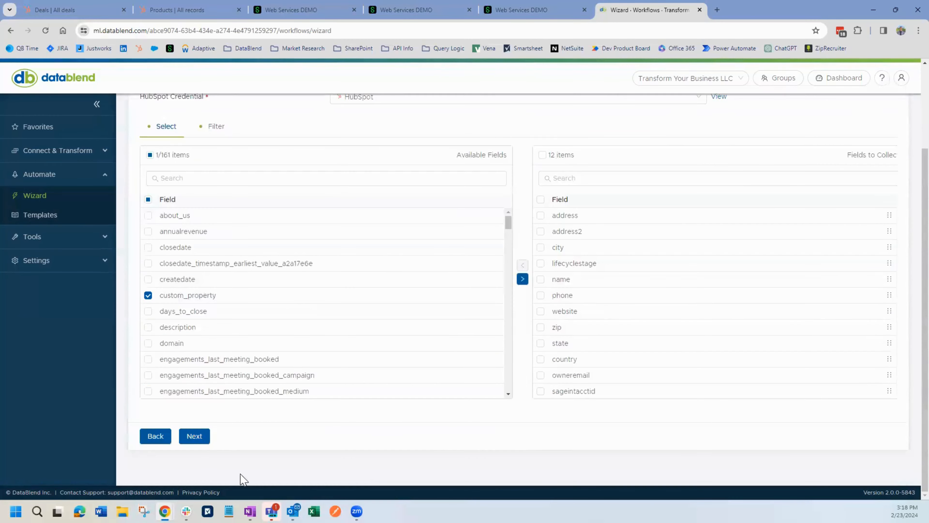
left_click(194, 436)
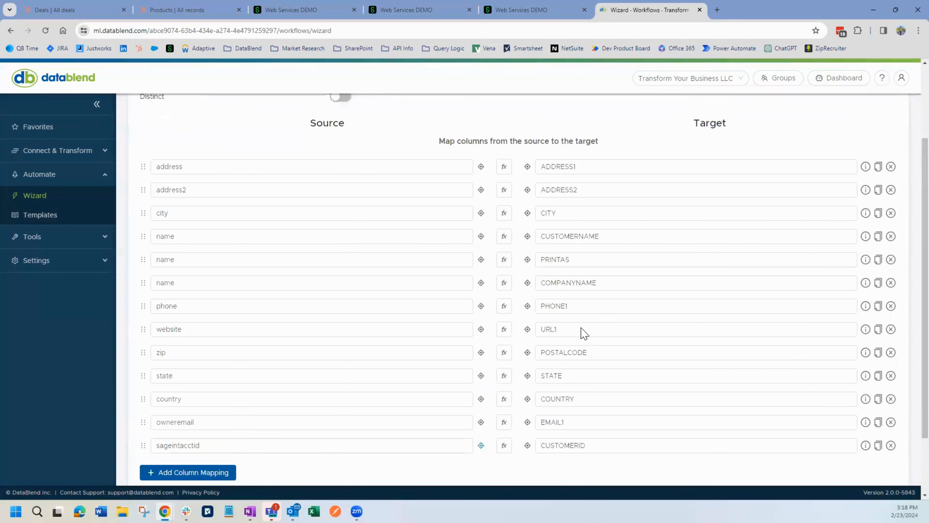
Step: Review the source-to-target column mappings in Query Setup and continue to Sage Intacct Setup
scroll(570, 176, "up", 2)
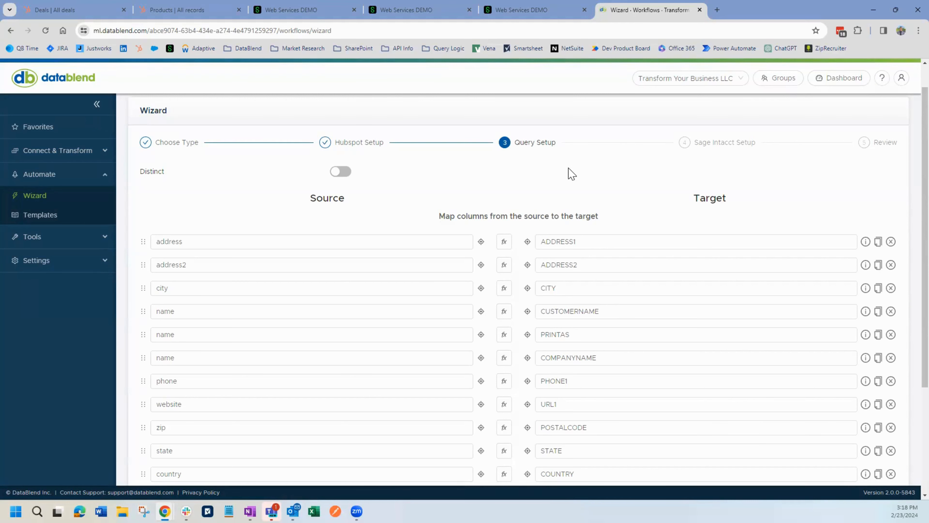
scroll(573, 201, "down", 3)
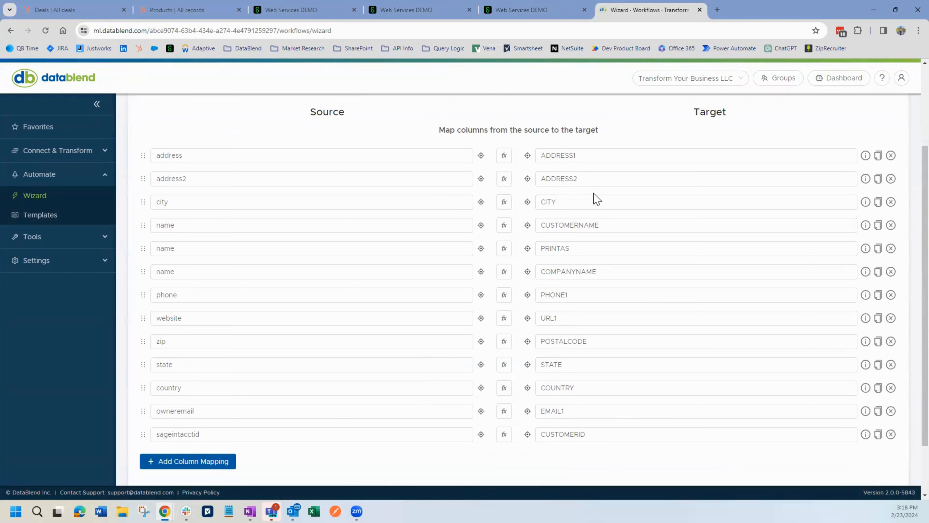
left_click_drag(481, 341, 528, 365)
left_click_drag(481, 341, 529, 365)
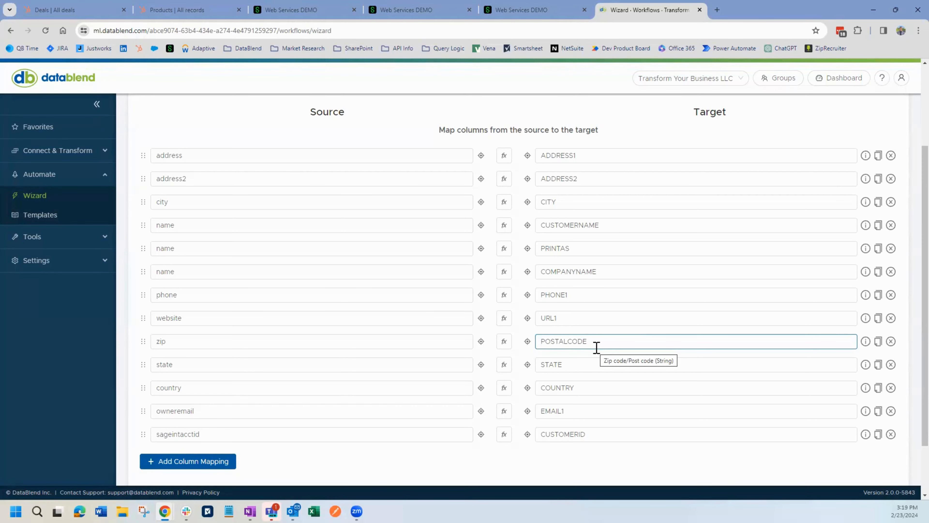
scroll(335, 423, "down", 2)
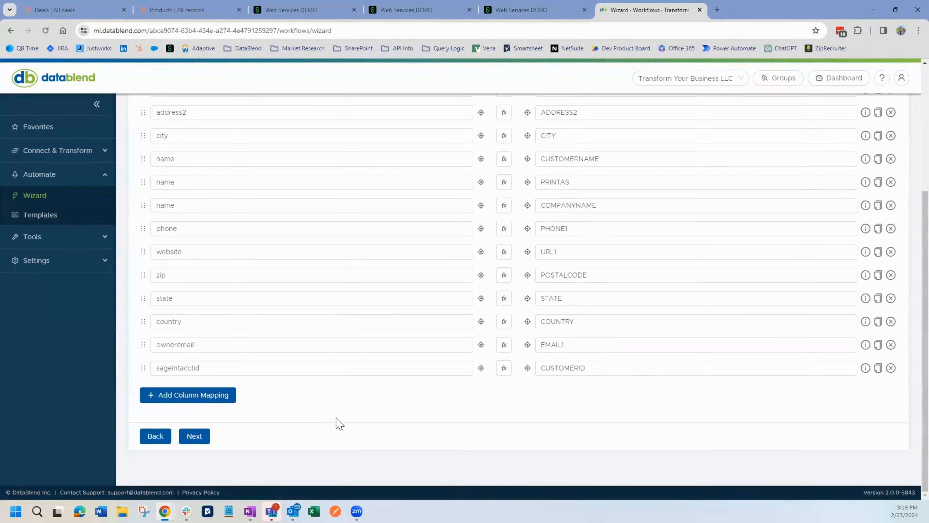
left_click(196, 436)
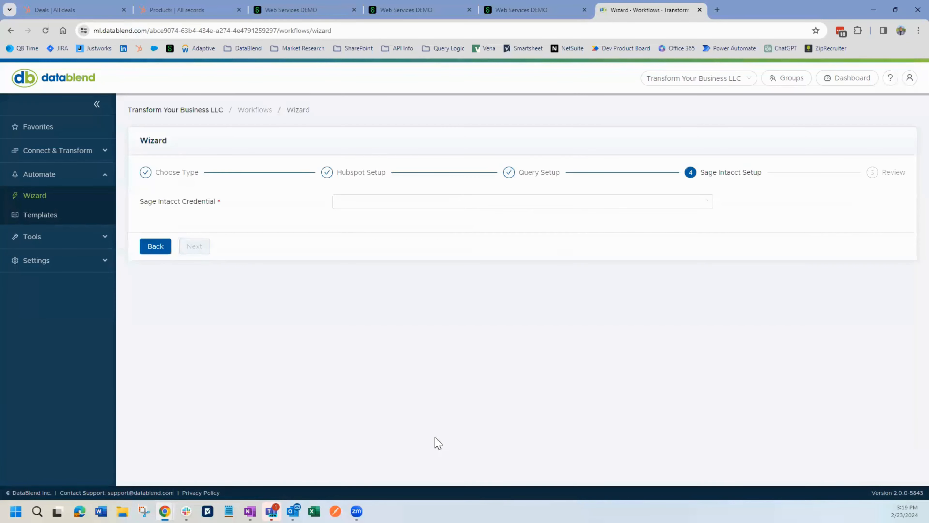
Step: Assign the Intacct credential as the Sage Intacct destination and create the workflow from the review
left_click(464, 203)
left_click(417, 221)
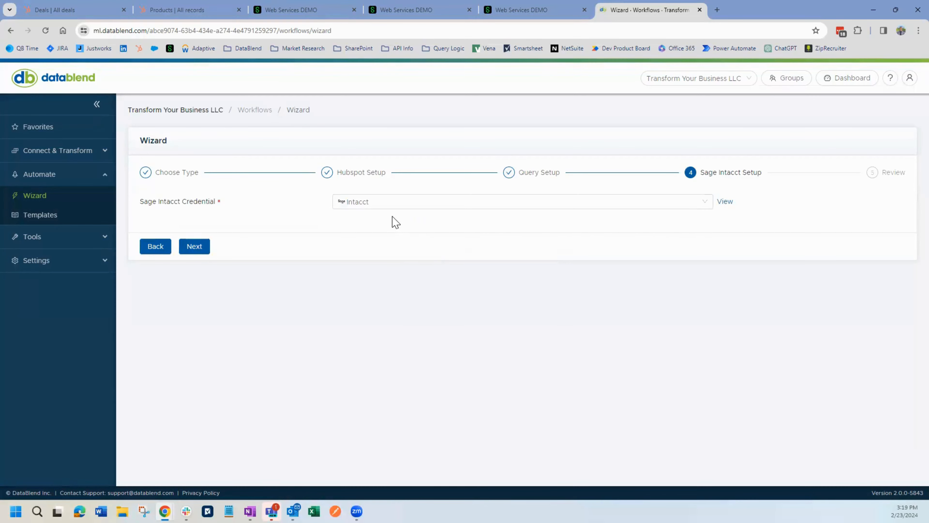
left_click(198, 246)
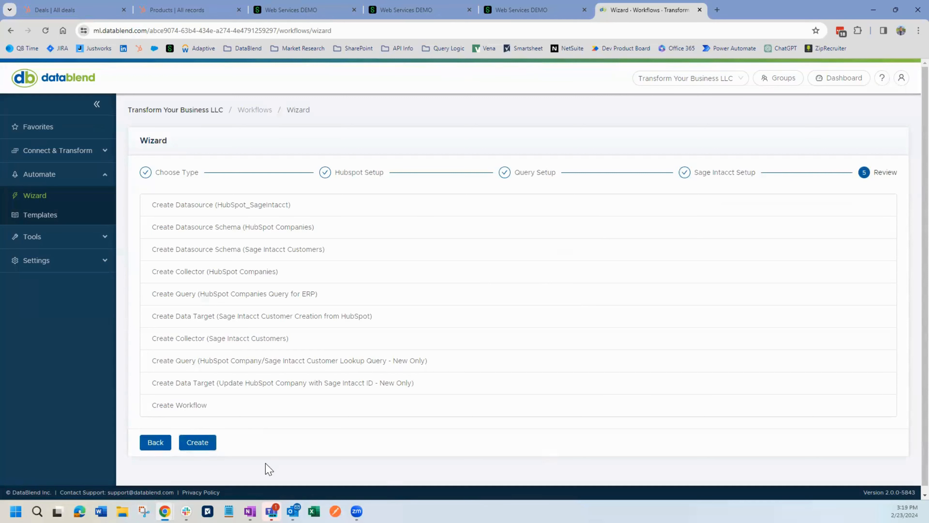
left_click(204, 447)
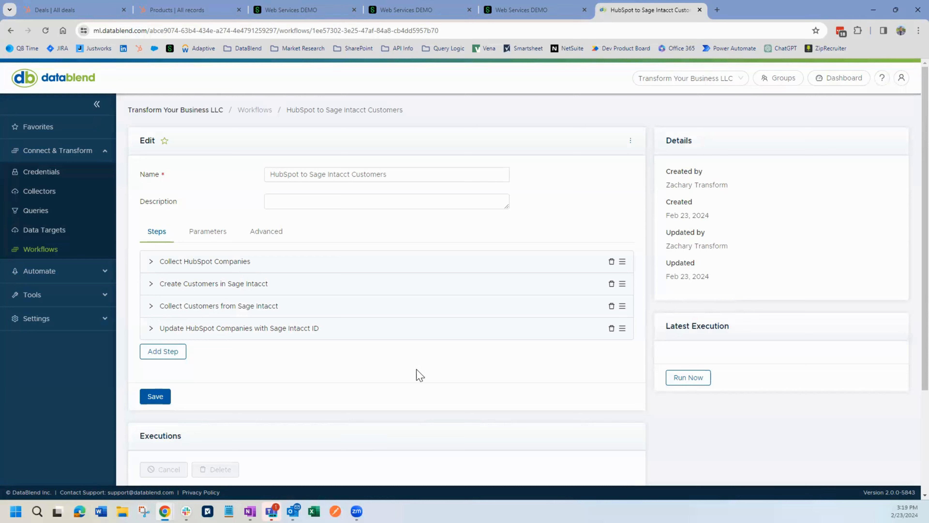
Step: Mark the new workflow as a favorite, rename it "1. HubSpot to Sage Intacct Customers" and save it
left_click(169, 143)
left_click(269, 174)
type("1.")
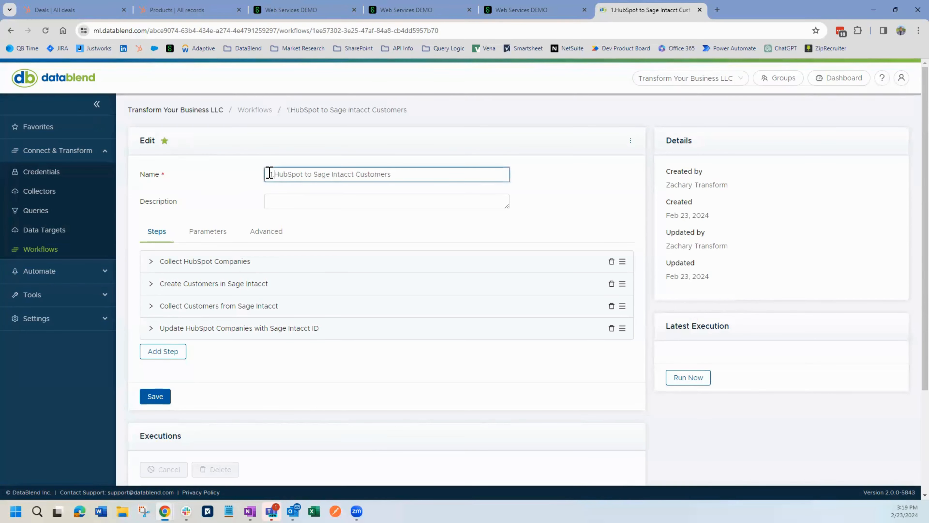
left_click(153, 397)
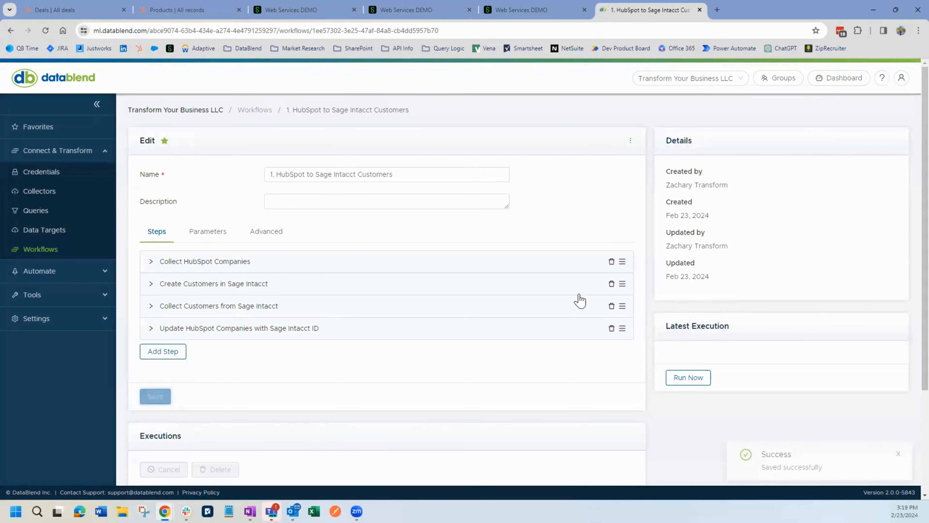
Step: Run the "1. HubSpot to Sage Intacct Customers" favorite from the dashboard and monitor its execution in History
left_click(841, 81)
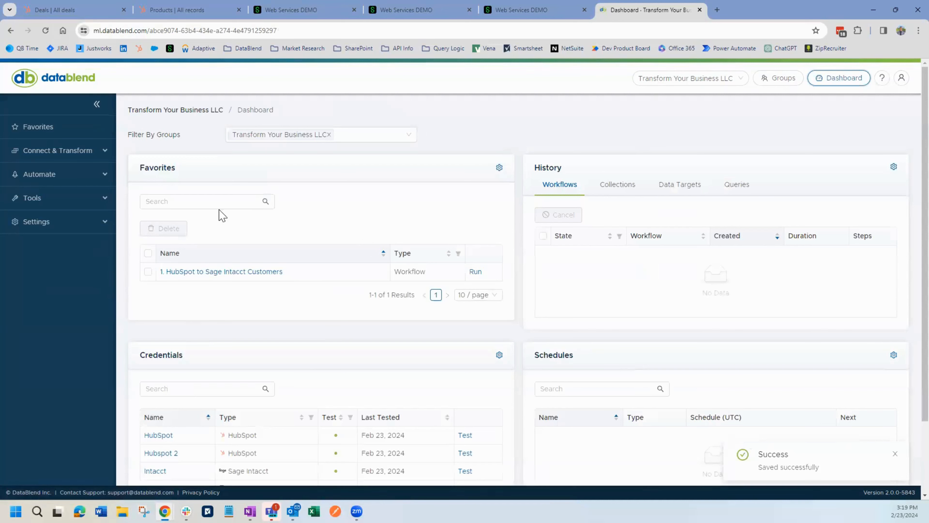
left_click(474, 272)
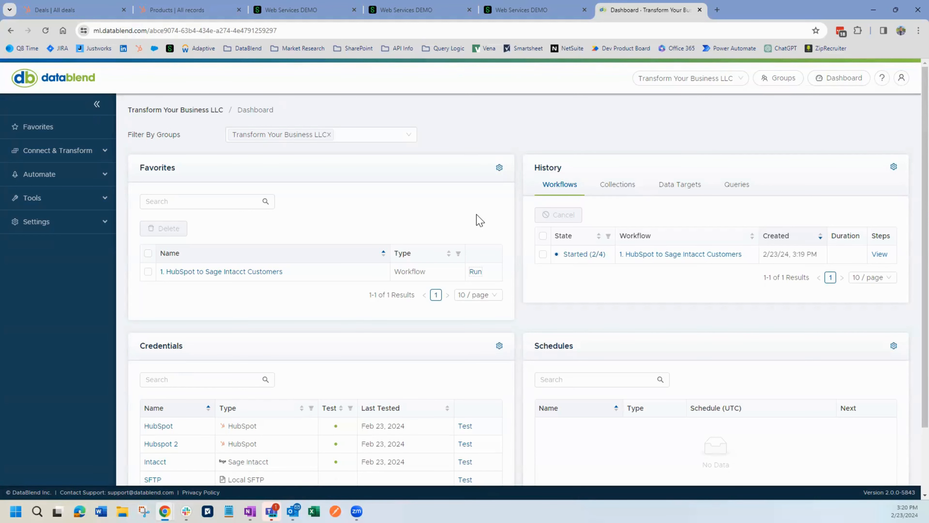
scroll(479, 220, "down", 1)
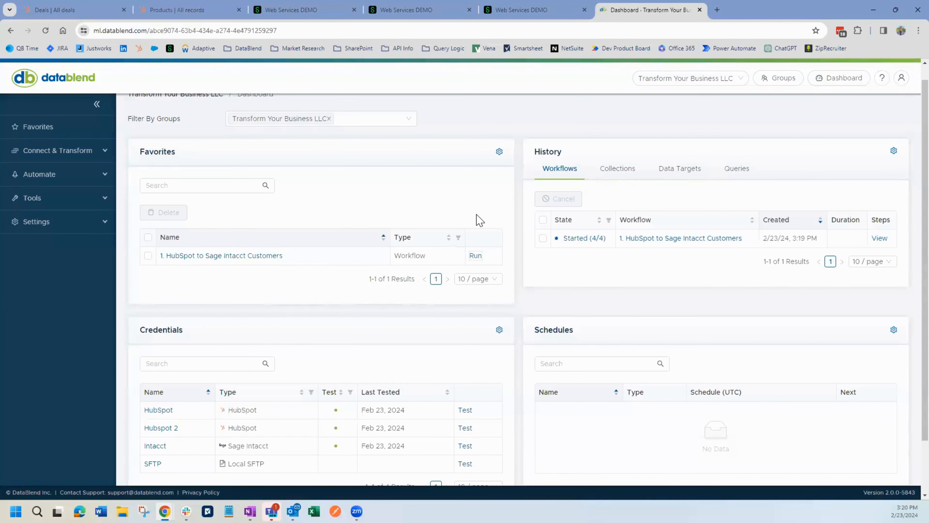
scroll(676, 289, "up", 1)
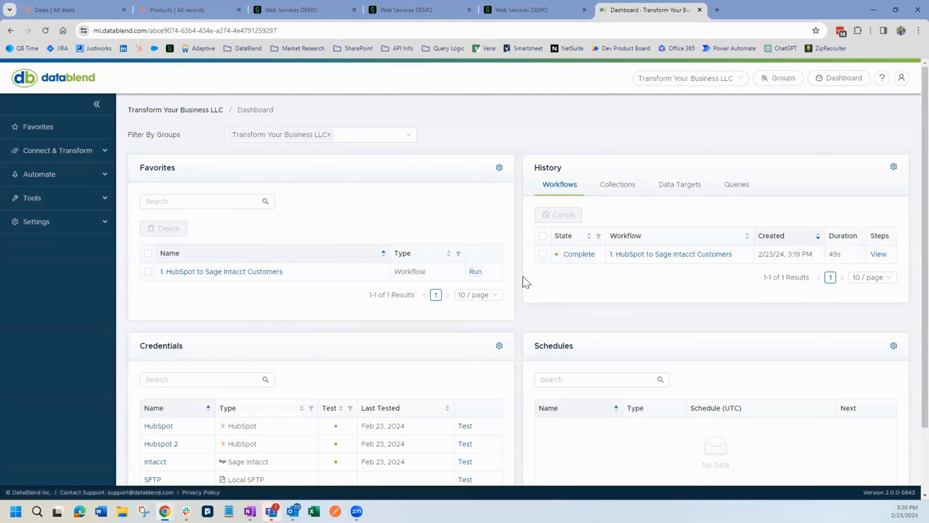
Step: Start a new wizard workflow from HubSpot to Sage Intacct with the type Create/Update Items and continue to Hubspot Setup
left_click(60, 174)
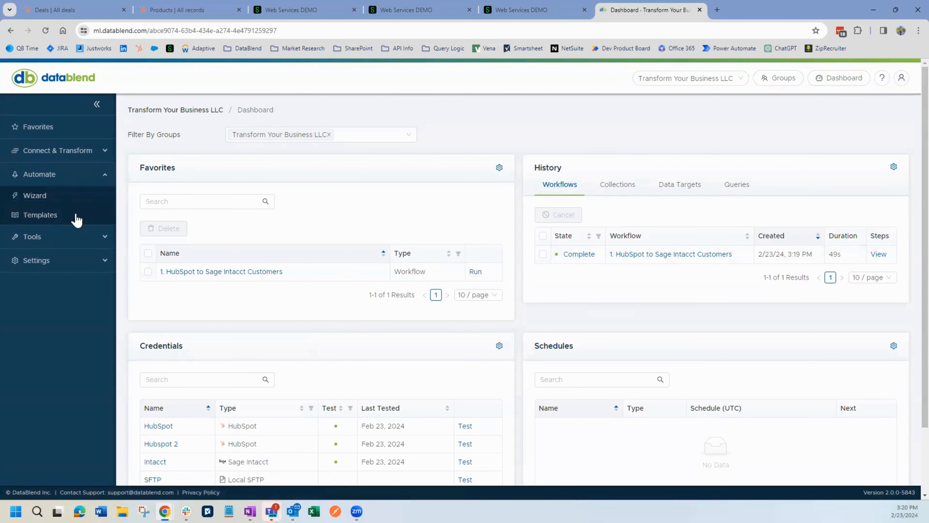
left_click(39, 202)
left_click(369, 201)
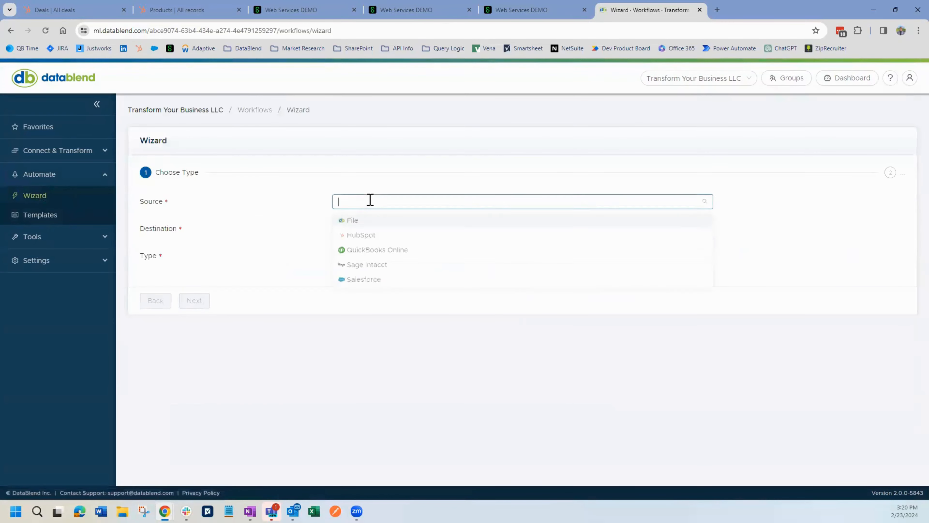
left_click(365, 235)
left_click(367, 230)
left_click(366, 248)
left_click(373, 254)
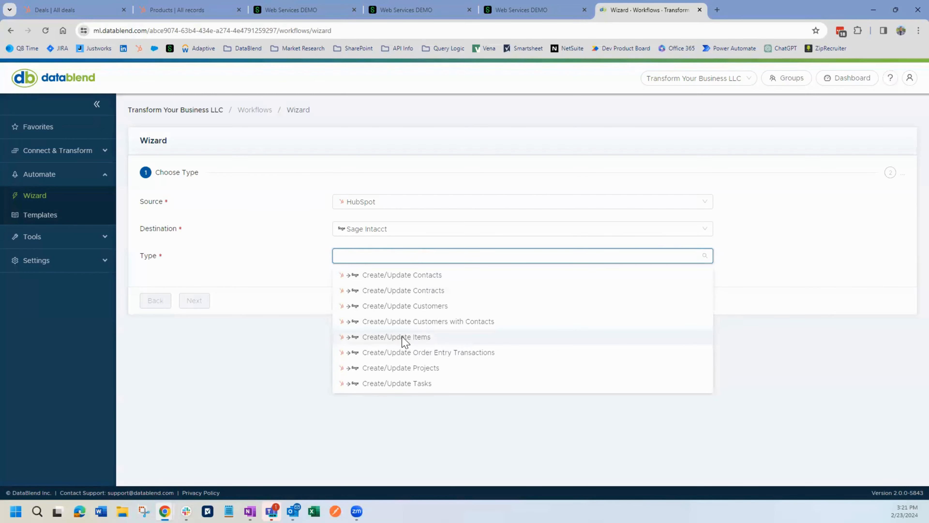
left_click(402, 340)
left_click(195, 300)
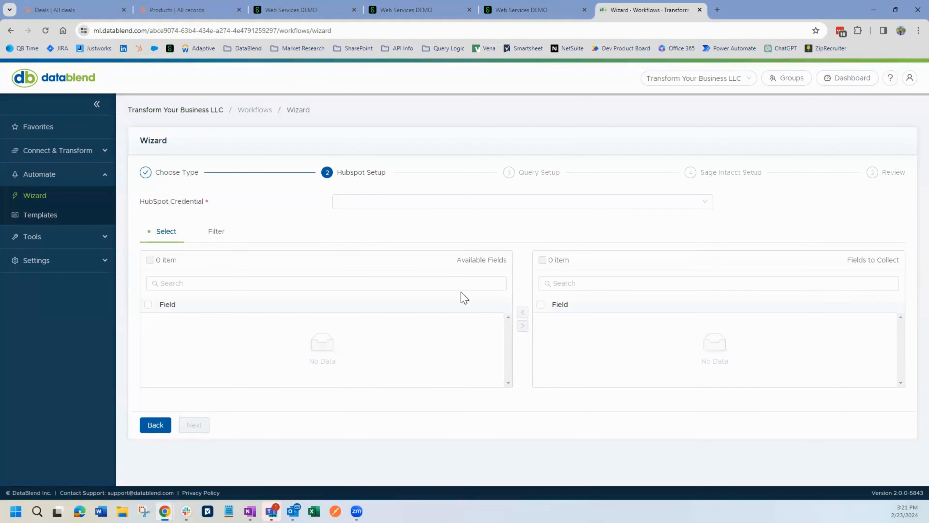
Step: Choose the HubSpot credential, add the description field to Fields to Collect, and continue to Query Setup
left_click(420, 205)
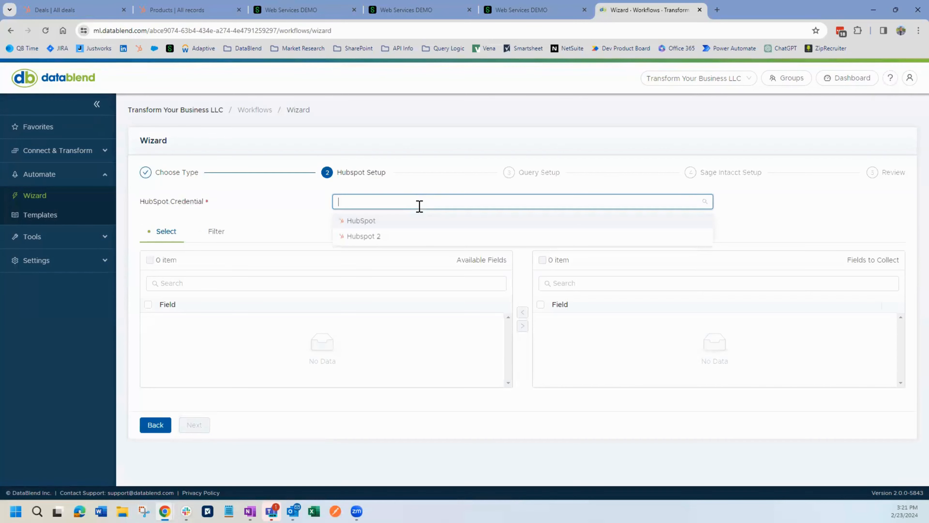
left_click(405, 225)
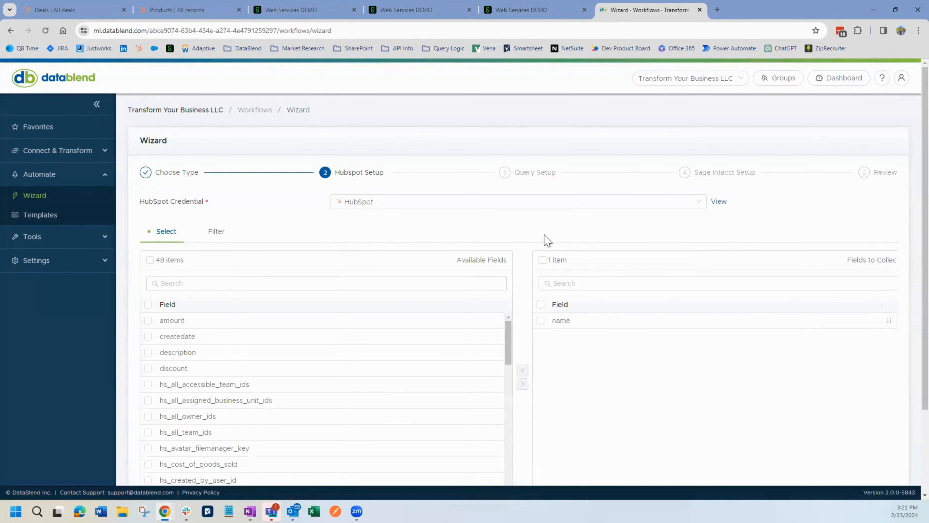
scroll(538, 234, "down", 1)
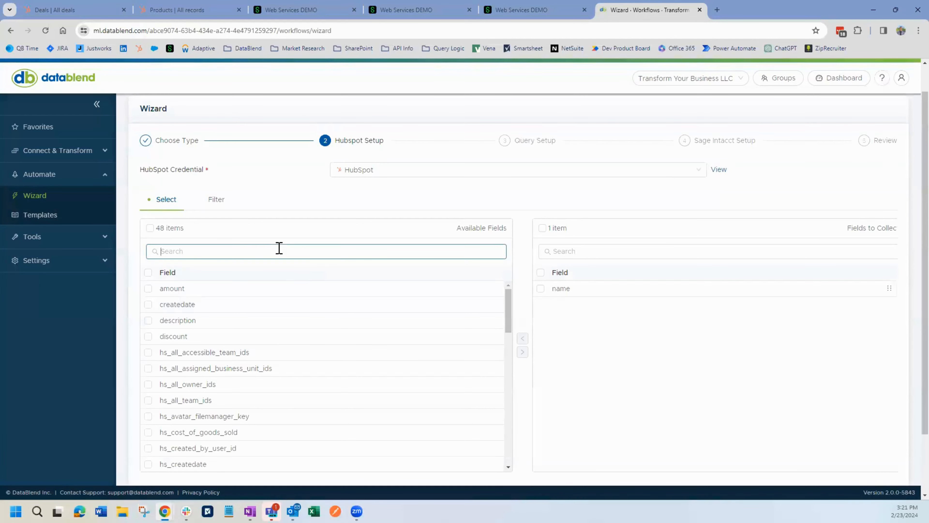
left_click(148, 320)
left_click(523, 351)
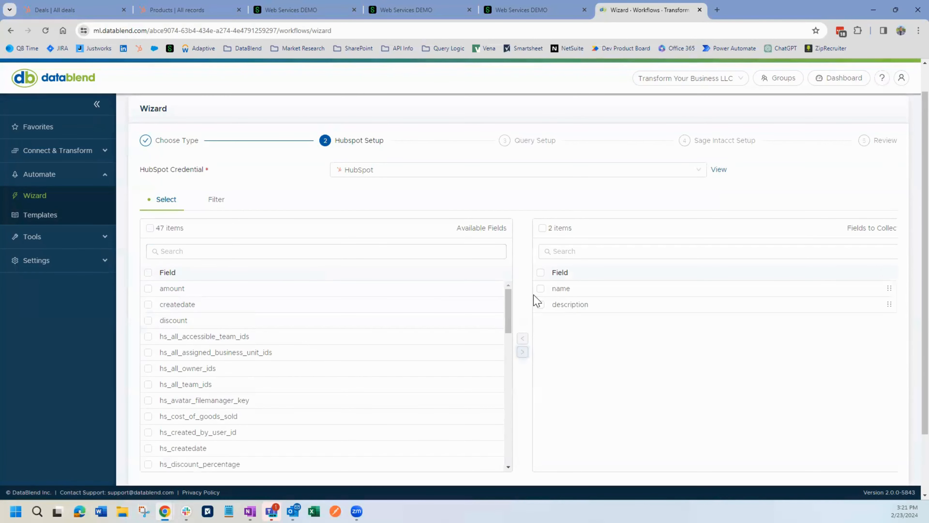
scroll(535, 300, "down", 2)
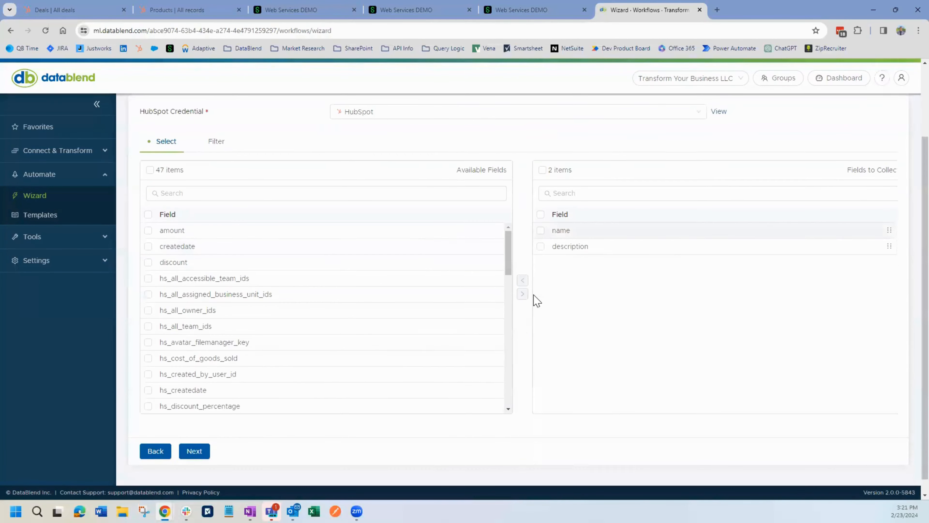
left_click(195, 452)
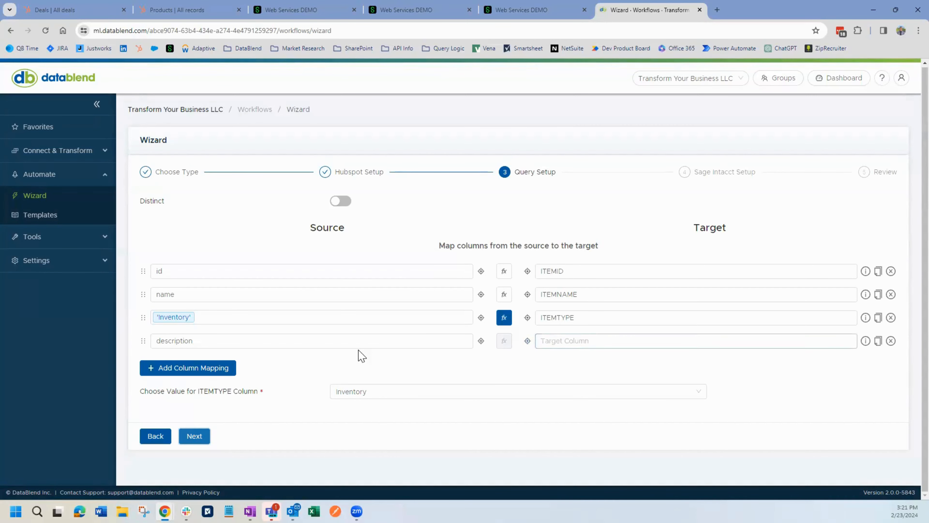
Step: Map the description source column to the NOTE target column
left_click(580, 340)
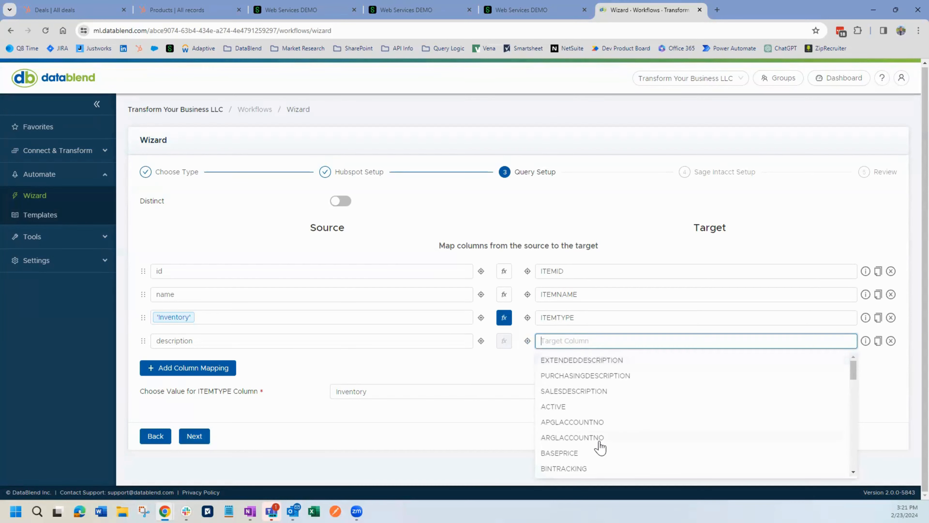
scroll(599, 442, "down", 10)
scroll(599, 446, "up", 3)
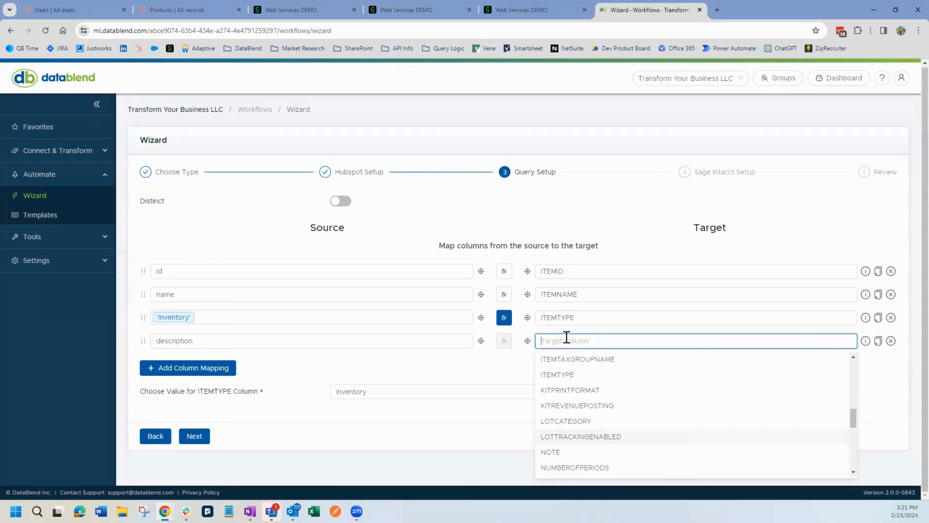
type("not")
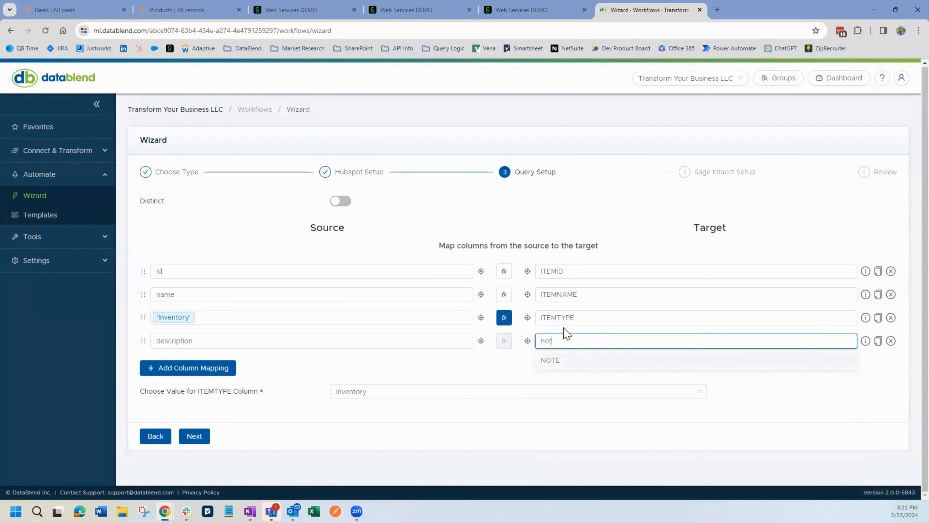
left_click(549, 360)
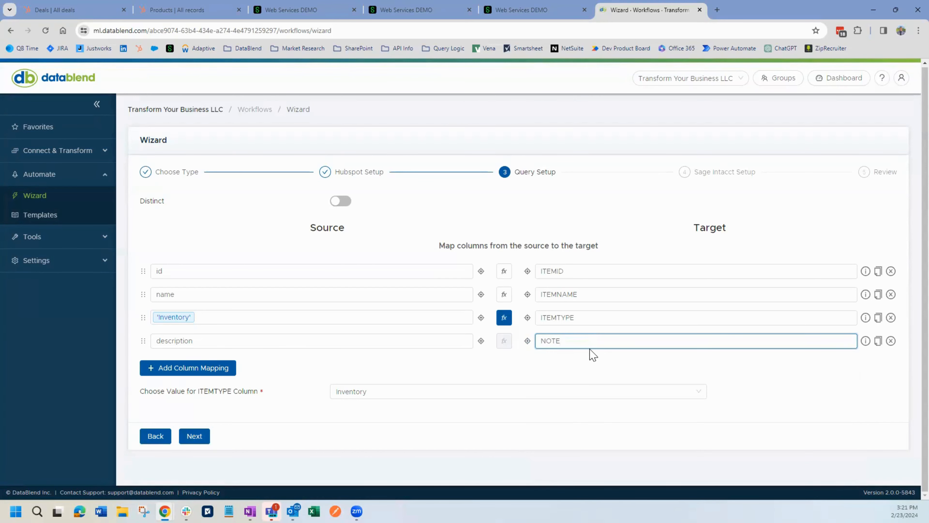
Step: Set the ITEMTYPE column value to Non-Inventory and continue to Sage Intacct Setup
left_click(386, 395)
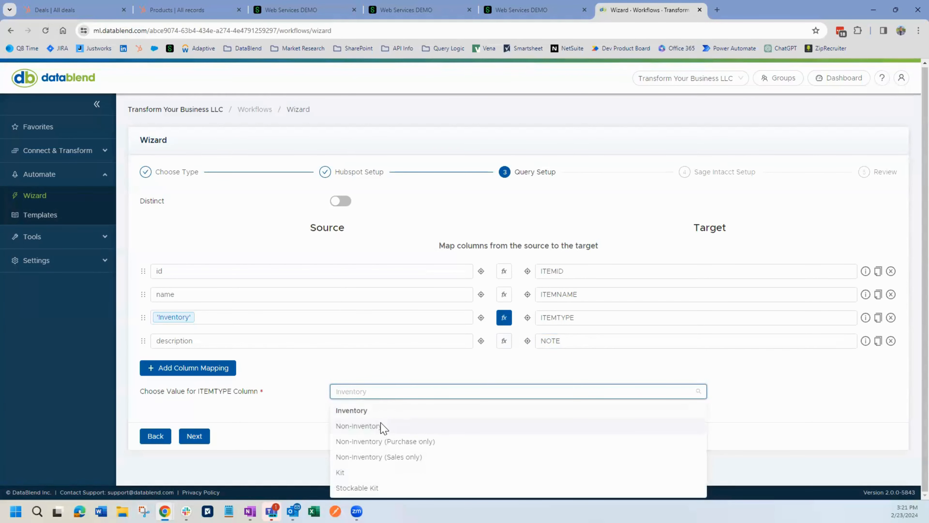
left_click(381, 427)
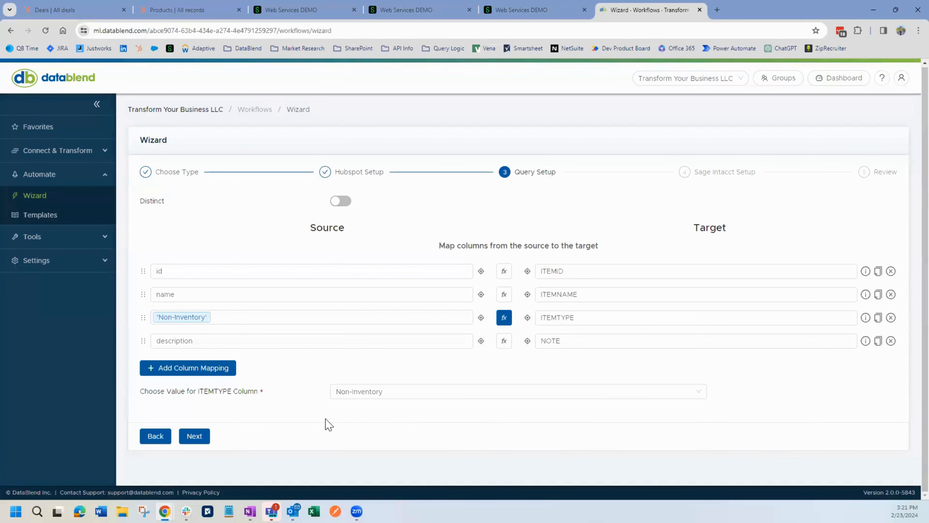
left_click(195, 436)
Step: Assign the Intacct credential as the Sage Intacct destination and create the items workflow from the review
left_click(431, 204)
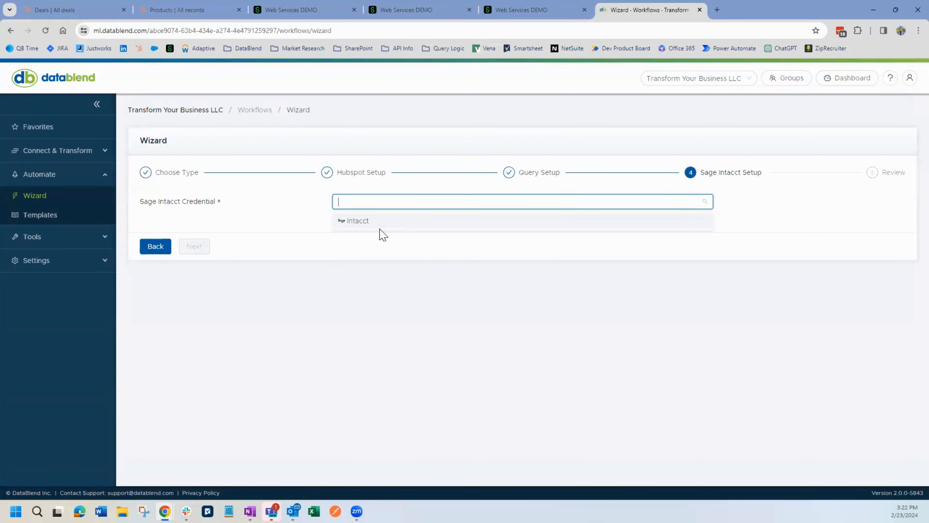
left_click(364, 223)
left_click(195, 246)
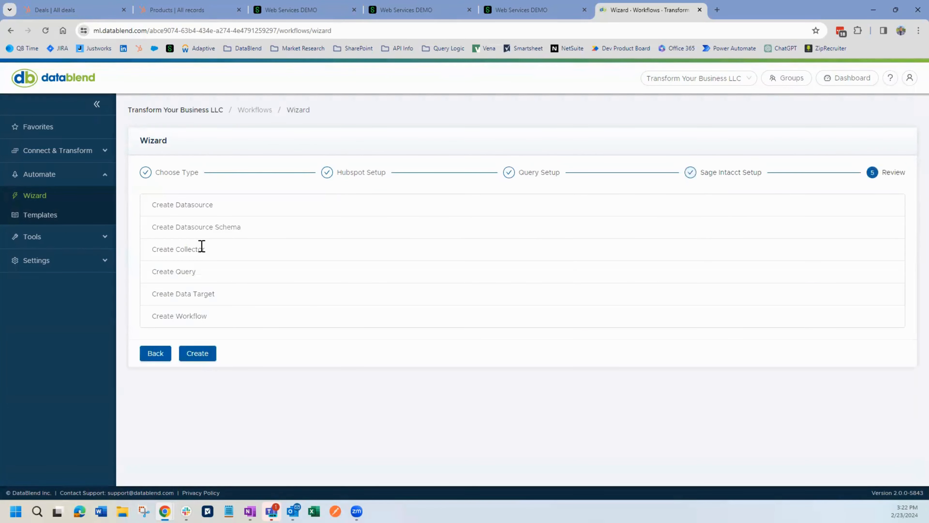
left_click(211, 355)
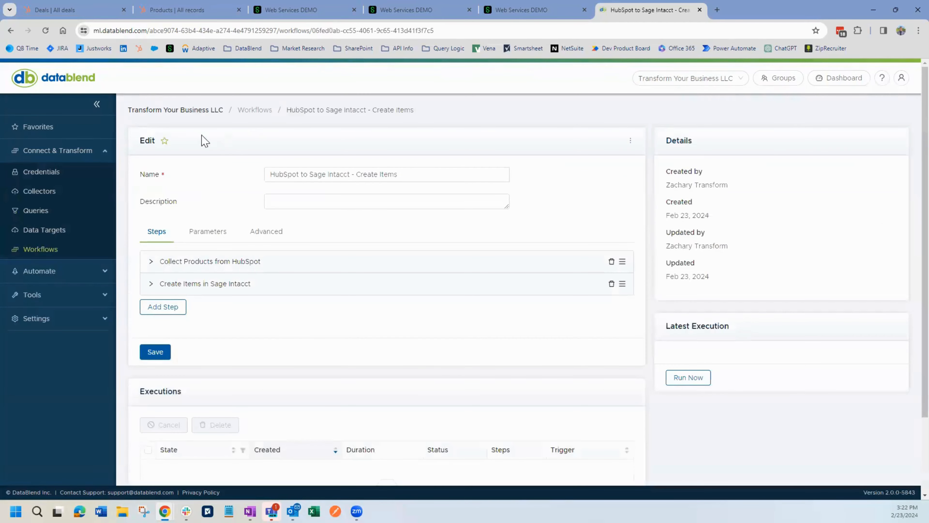
Step: Mark the new items workflow as a favorite, rename it "2. HubSpot to Sage Intacct Items" and save it
left_click(164, 140)
left_click(270, 169)
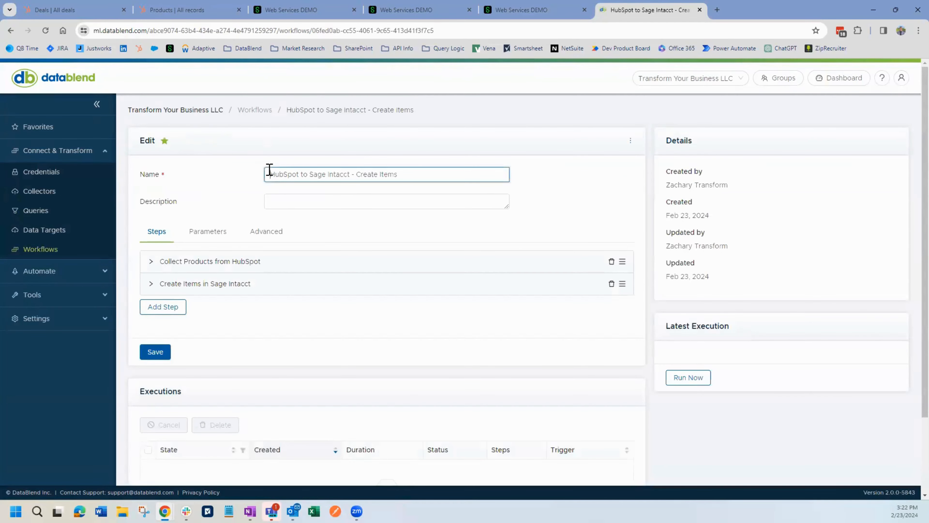
type("2.")
double_click(379, 175)
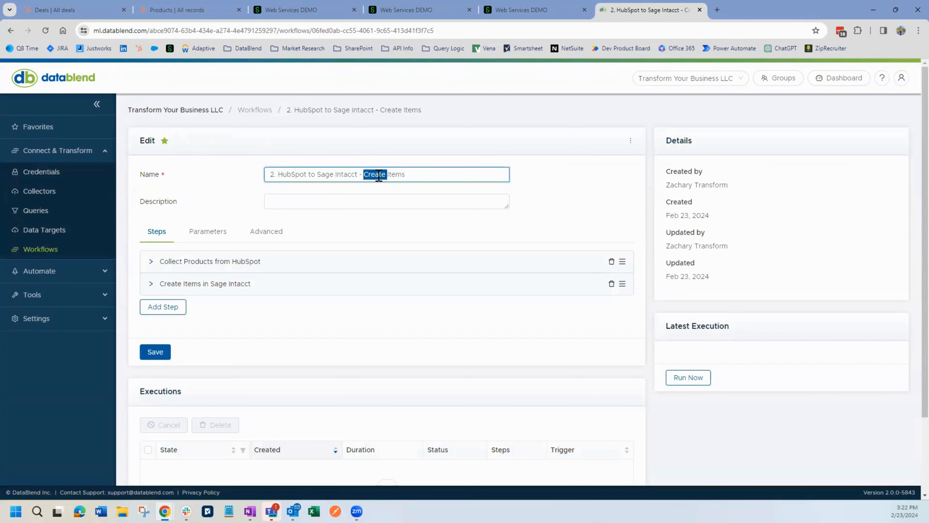
key("BackSpace")
key("BackSpace")
key("BackSpace")
left_click(162, 353)
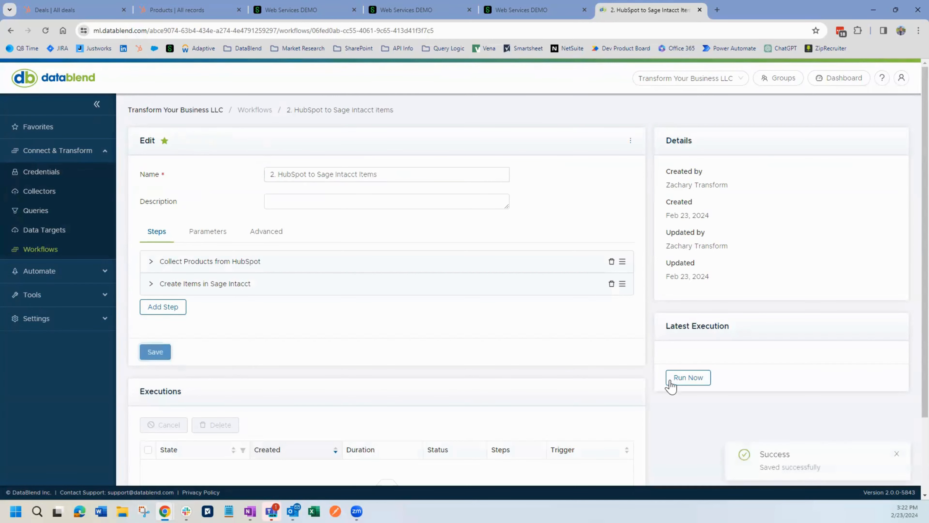
Step: Run the "2. HubSpot to Sage Intacct Items" workflow from the dashboard and check the Items list in Sage Intacct
left_click(843, 78)
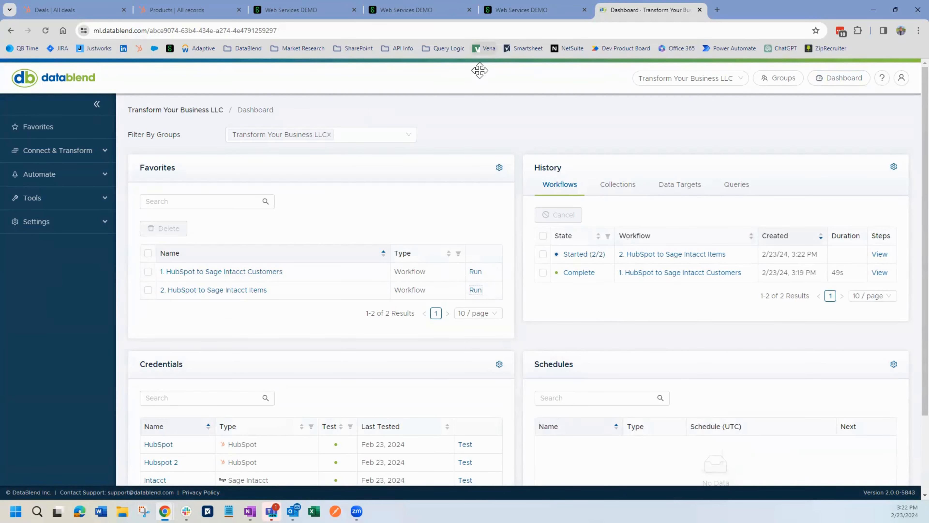
left_click(527, 10)
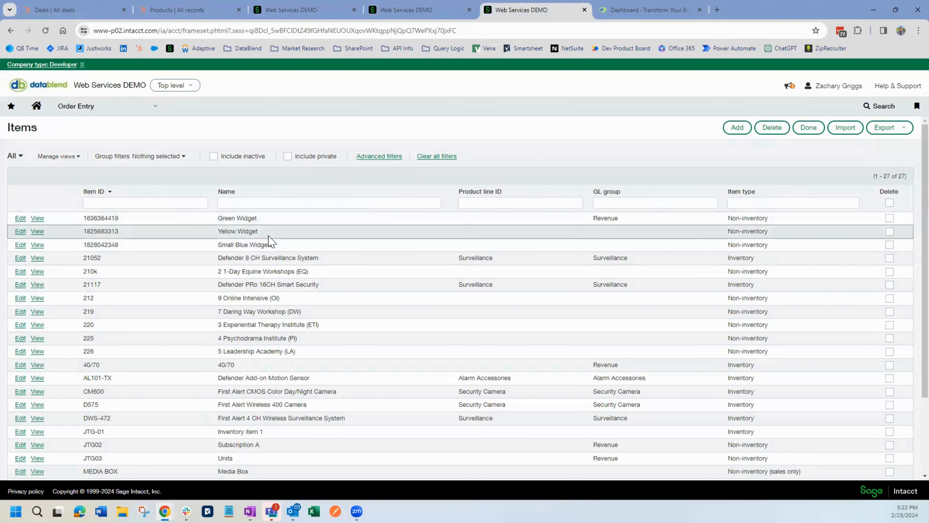
Step: Switch to the HubSpot products list, rename the Small Blue Widgets product to "Large Blue Widgets" and save it
left_click(190, 10)
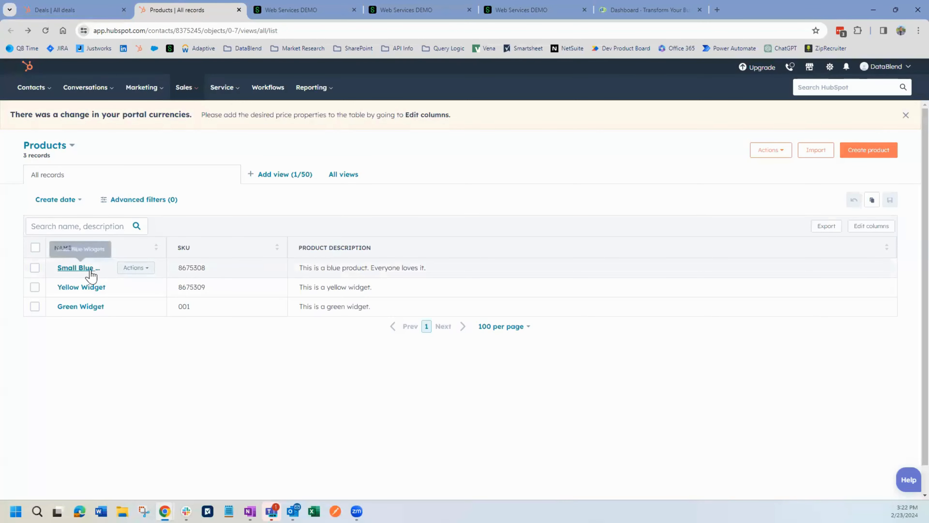
left_click(85, 270)
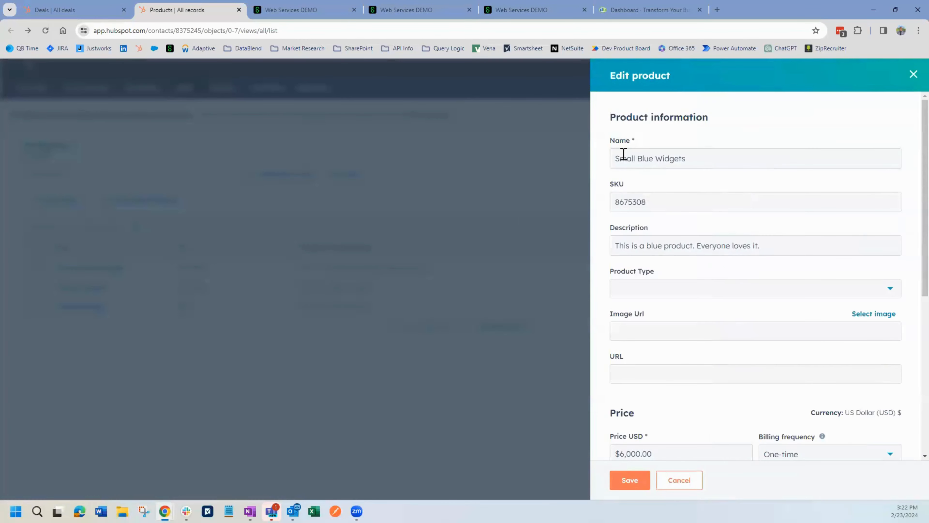
double_click(623, 158)
type("Large")
left_click(629, 479)
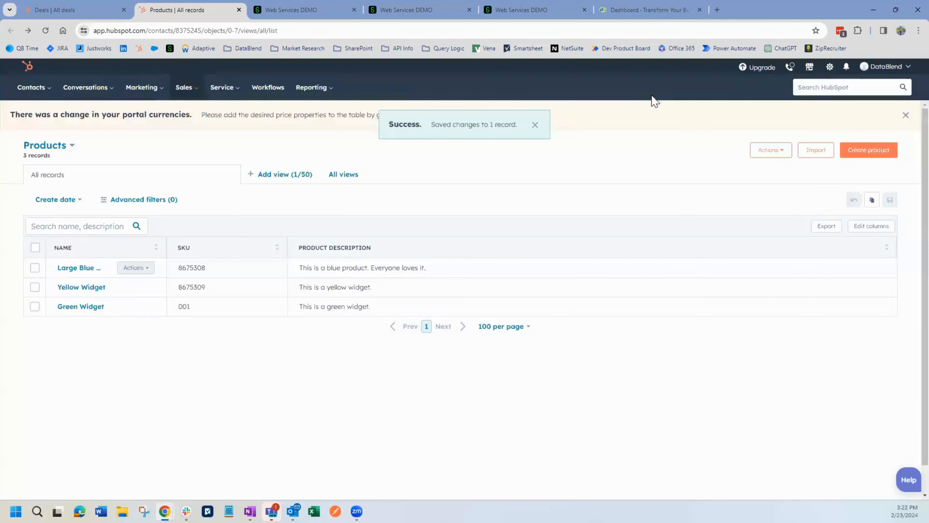
Step: Rerun the "2. HubSpot to Sage Intacct Items" workflow in DataBlend and check the renamed blue widgets item in Sage Intacct
left_click(651, 10)
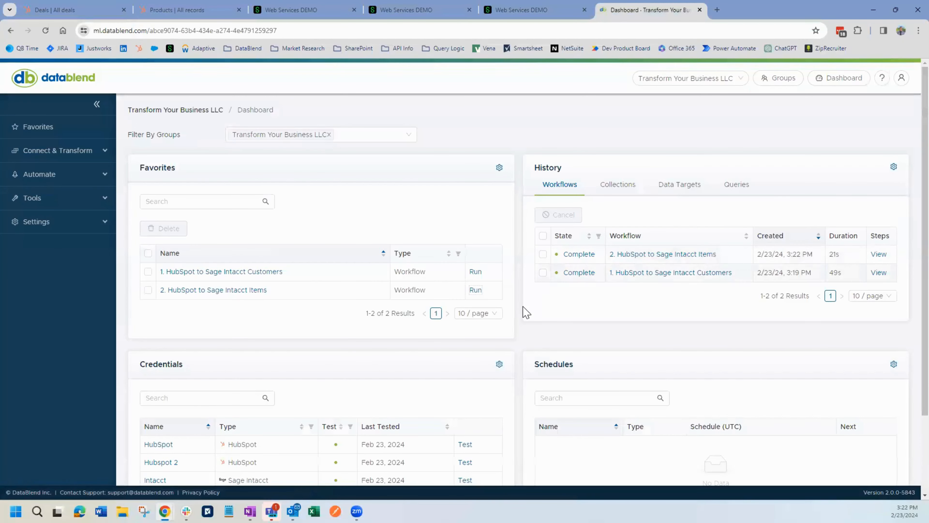
left_click(475, 289)
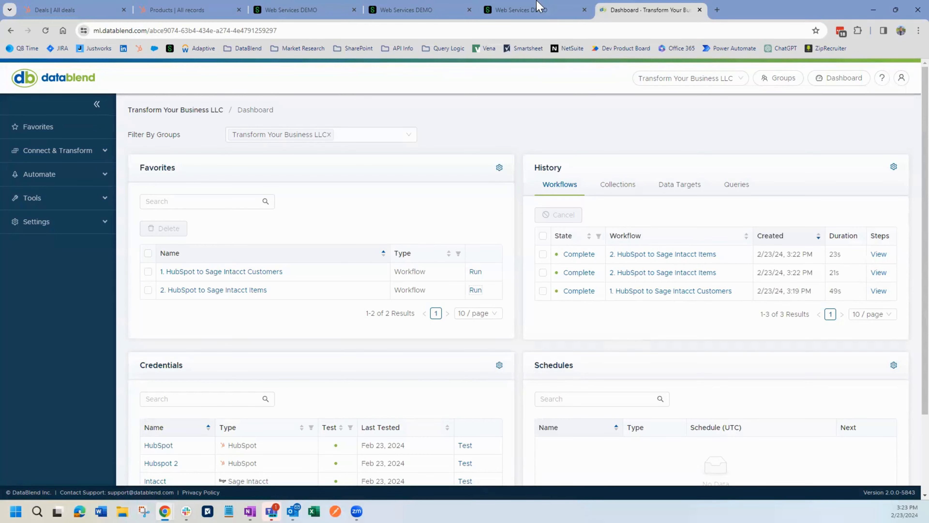
left_click(527, 8)
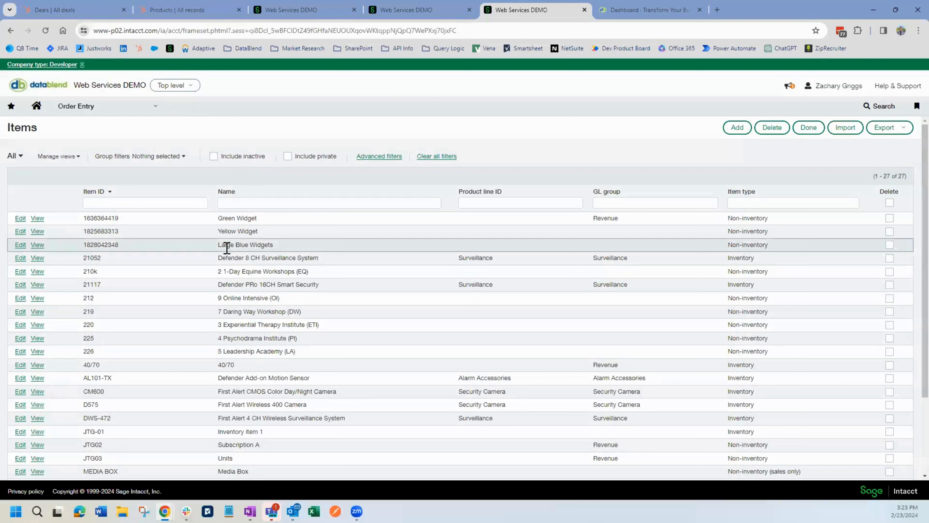
triple_click(226, 246)
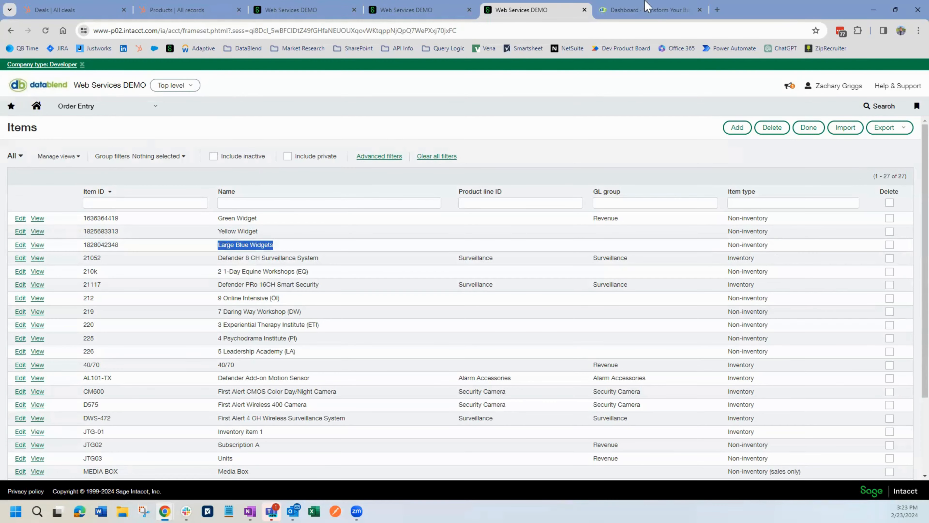
Step: Switch to DataBlend and start a wizard workflow from HubSpot to Sage Intacct with type Create/Update Order Entry Transactions
right_click(638, 11)
left_click(638, 11)
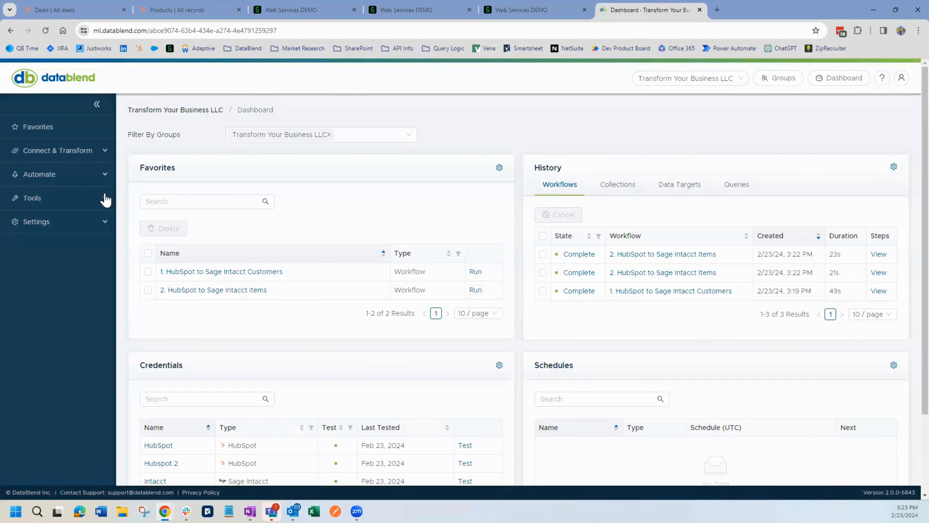
left_click(56, 173)
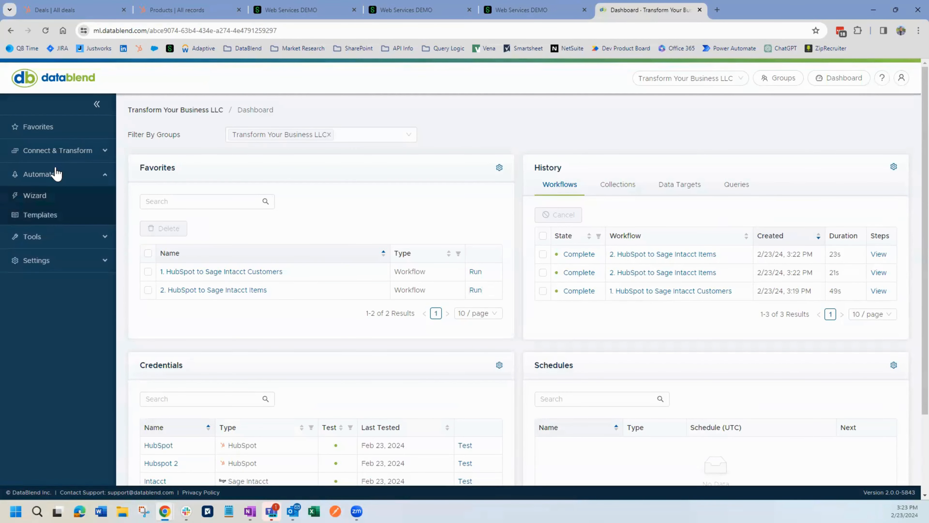
left_click(54, 201)
left_click(359, 204)
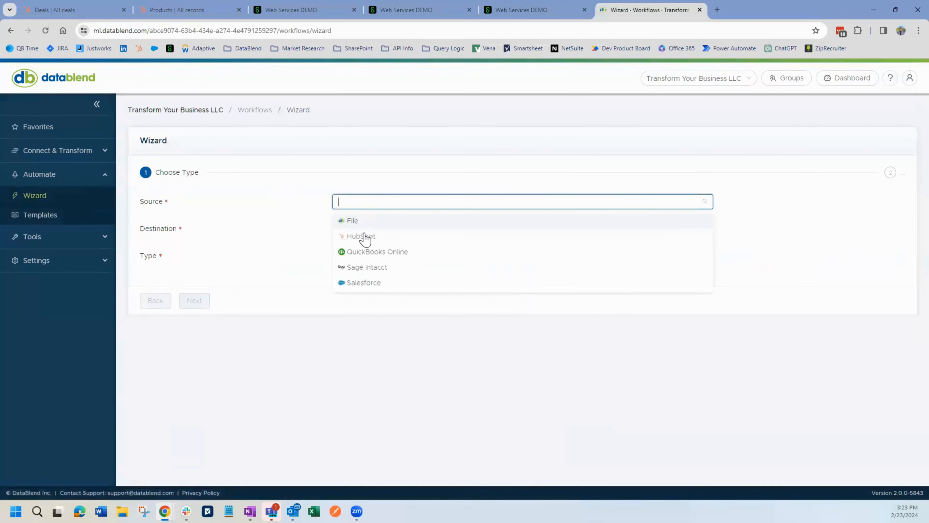
left_click(384, 233)
left_click(380, 231)
left_click(379, 248)
left_click(365, 255)
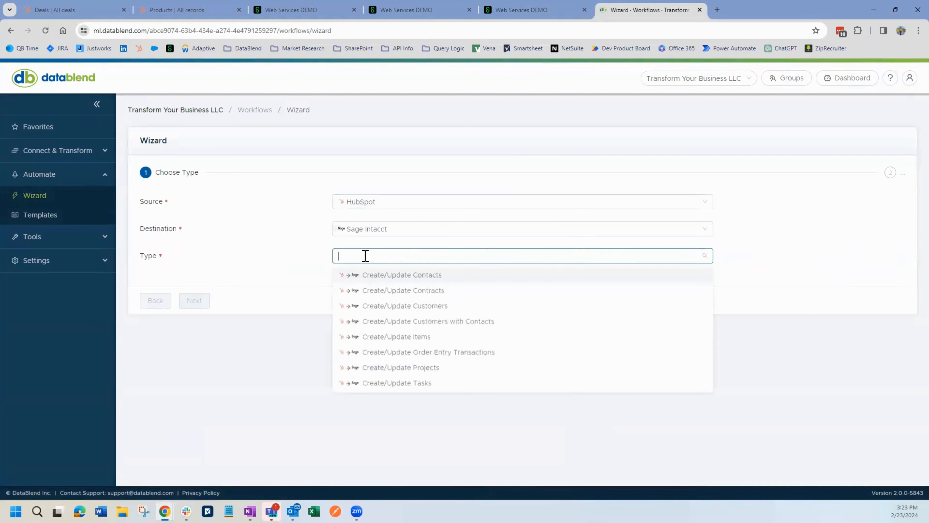
left_click(415, 354)
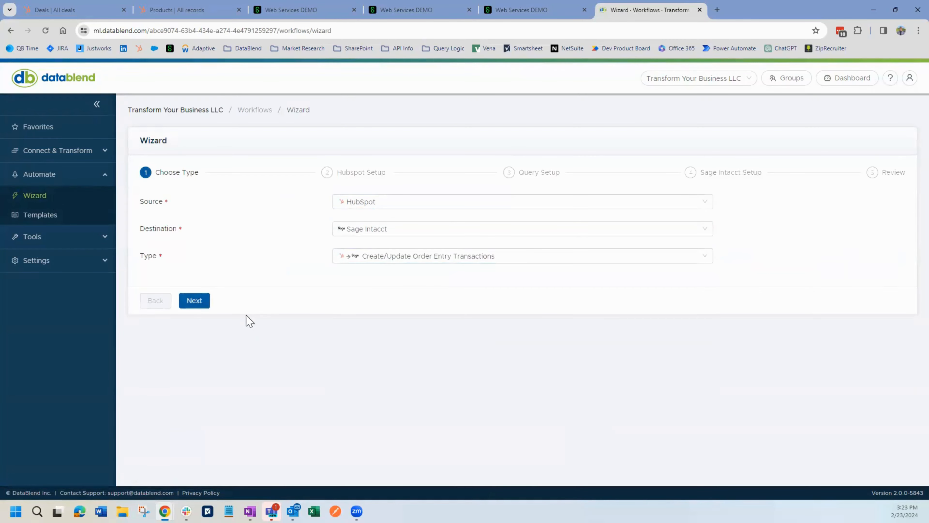
left_click(201, 309)
Step: Choose the HubSpot credential, keep the default fields to collect and continue to the query setup
left_click(398, 202)
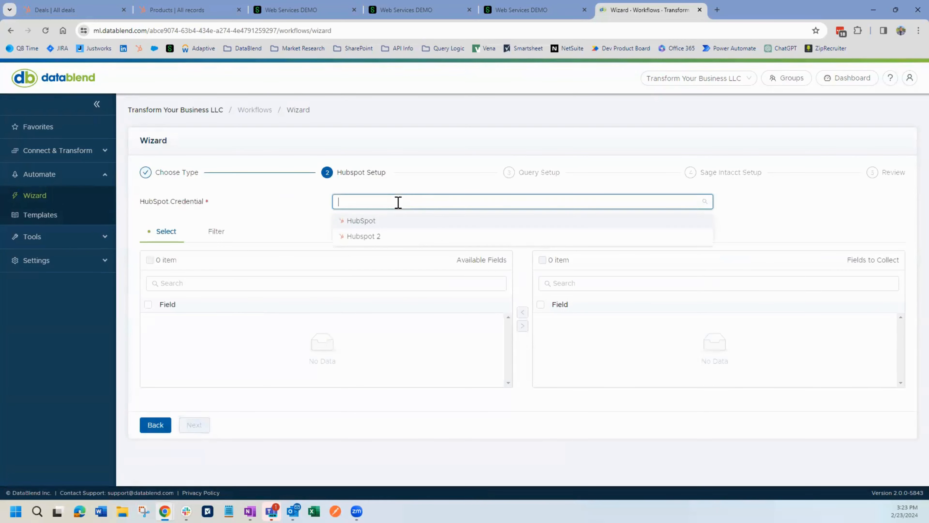
left_click(376, 226)
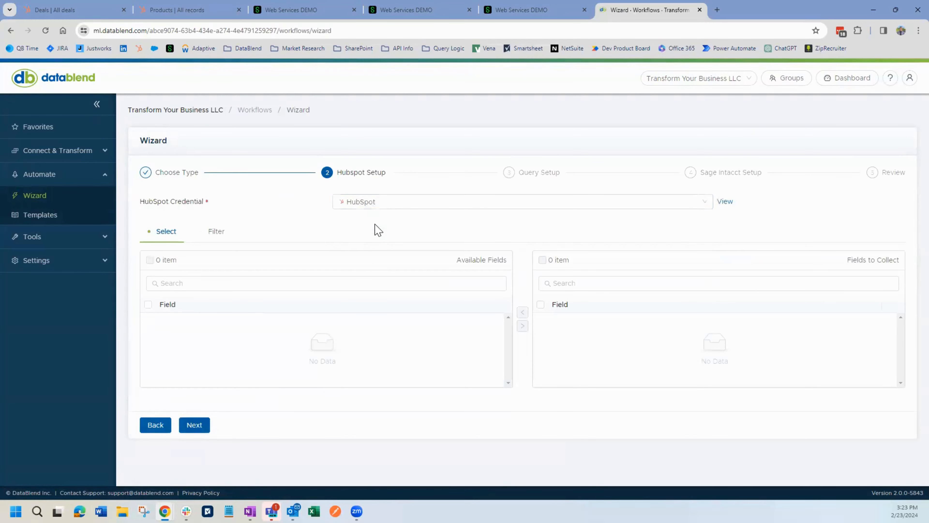
scroll(301, 230, "down", 2)
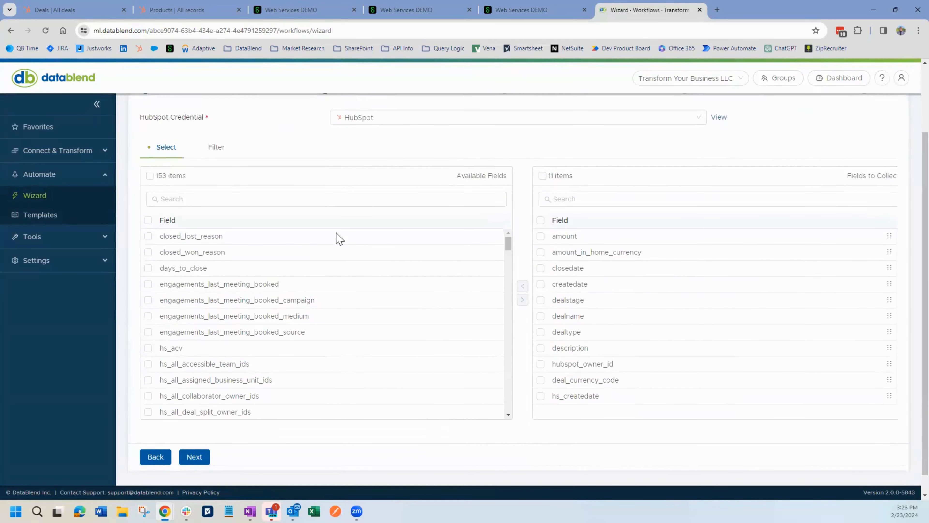
left_click(197, 459)
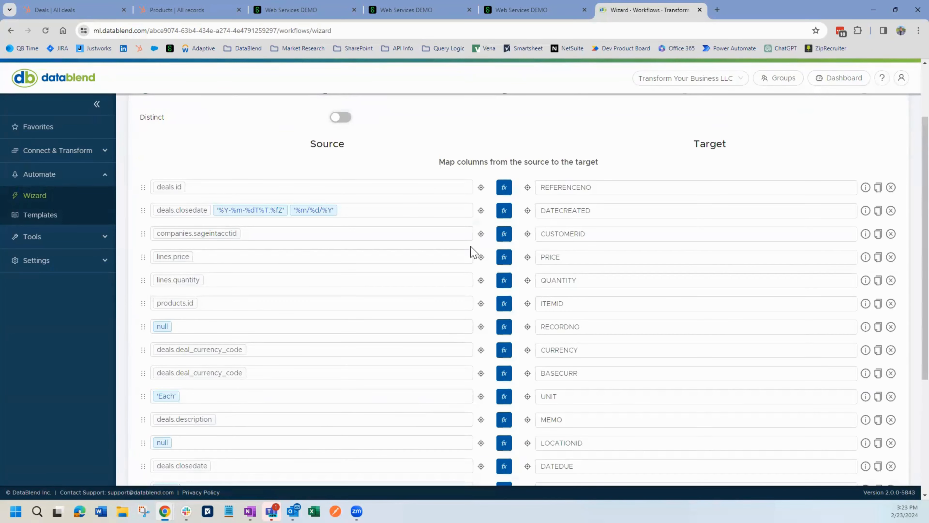
Step: Review the column mappings, set the LOCATIONID value to 10, keep the STATE value as Draft and continue
scroll(568, 228, "down", 2)
scroll(567, 224, "down", 2)
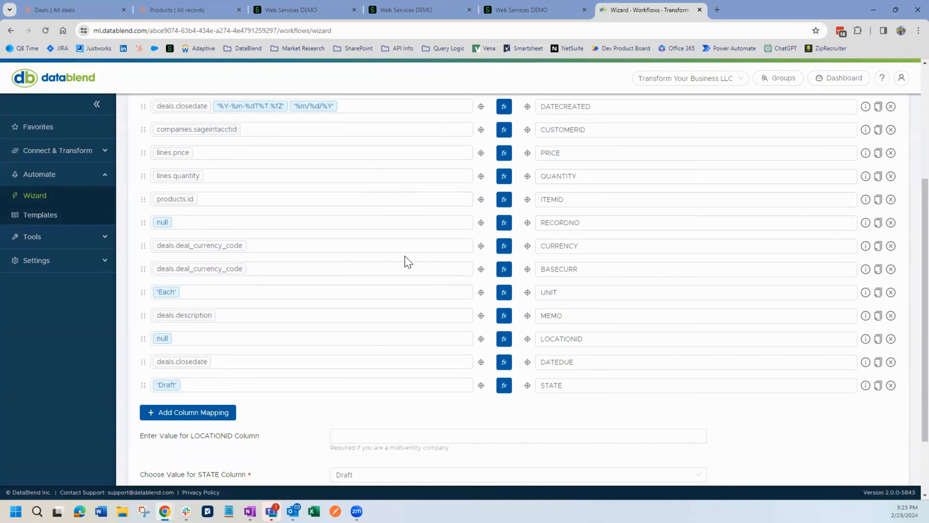
scroll(468, 372, "down", 2)
scroll(470, 373, "down", 1)
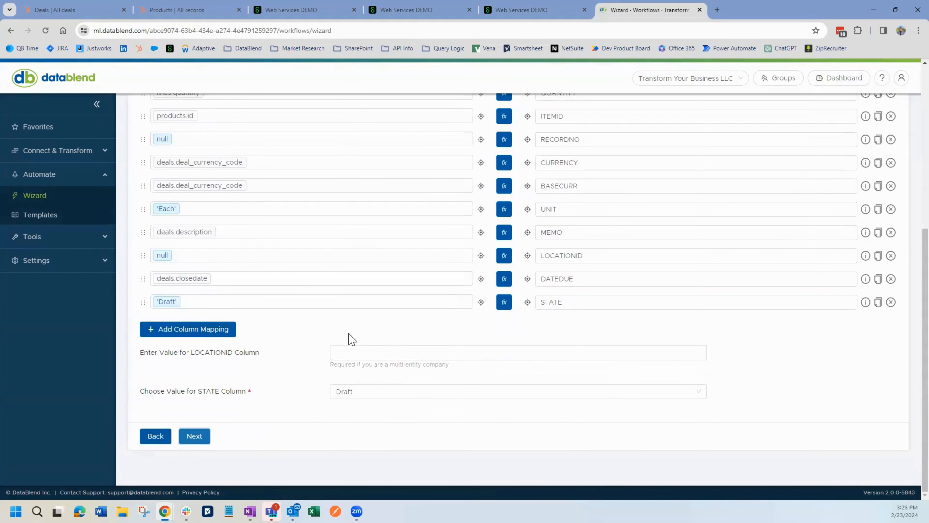
left_click(351, 353)
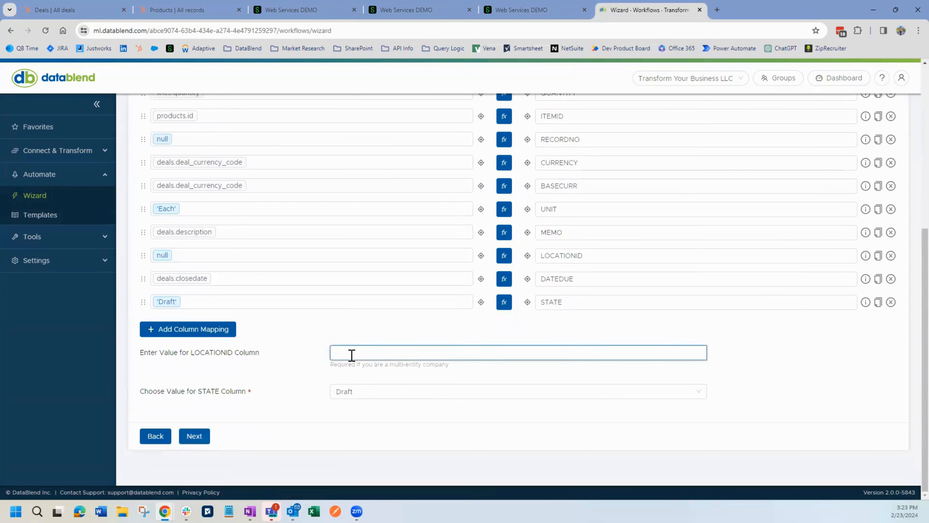
type("10")
left_click(361, 390)
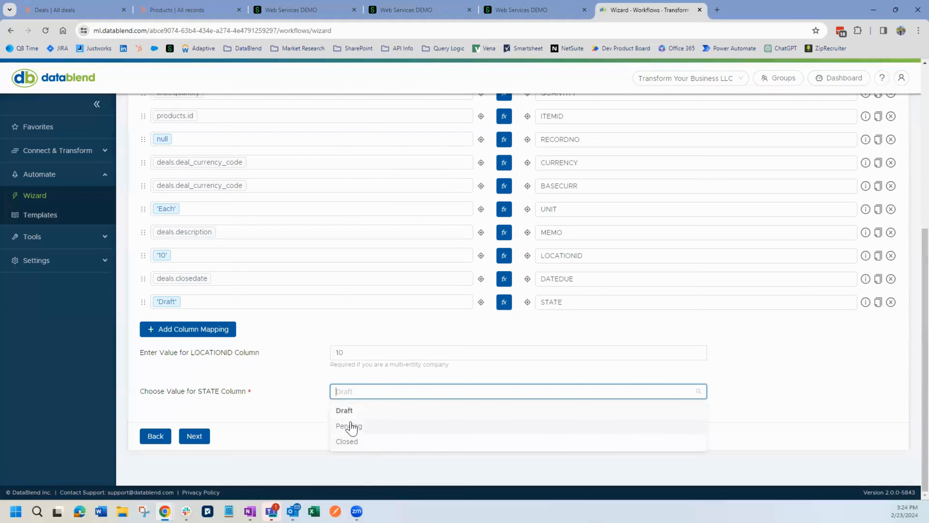
left_click(307, 406)
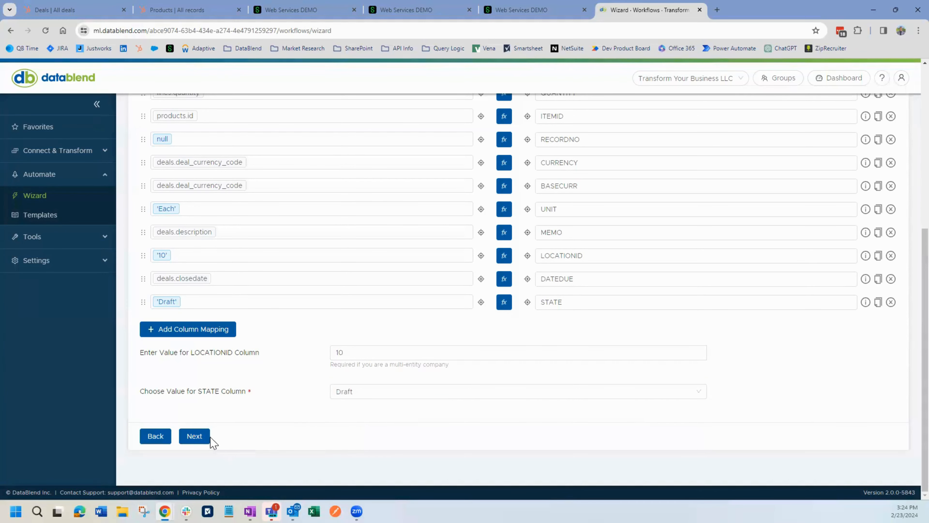
left_click(196, 436)
Step: Choose the Intacct credential, leave the entity ID empty and set the transaction type to Sales Order
left_click(384, 202)
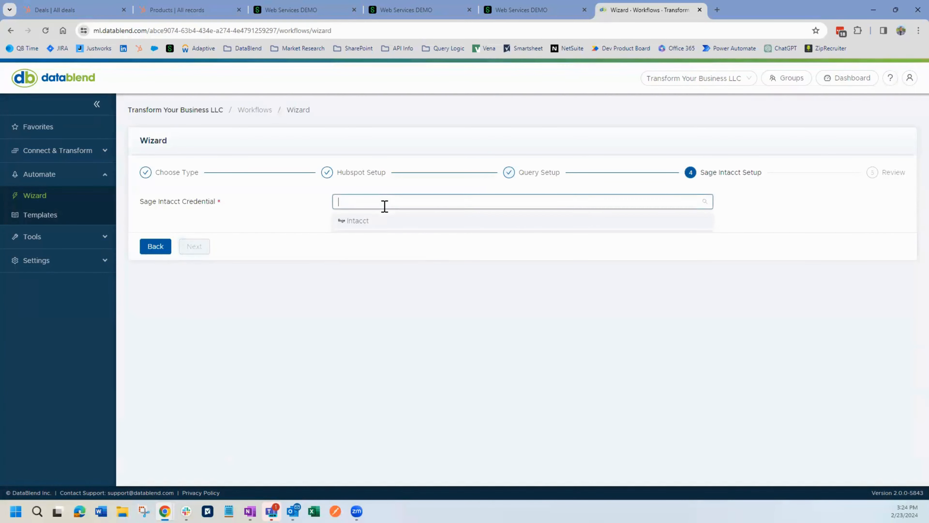
left_click(384, 222)
left_click(416, 226)
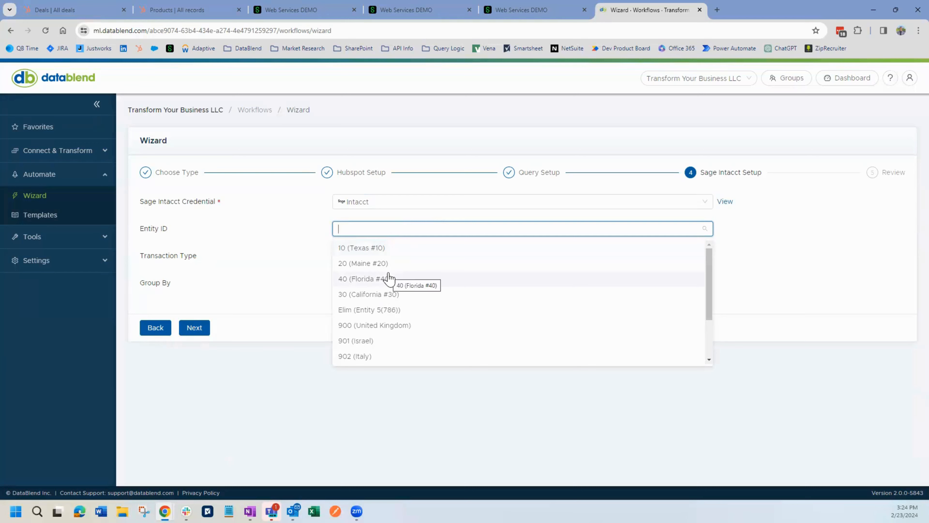
left_click(315, 268)
left_click(361, 251)
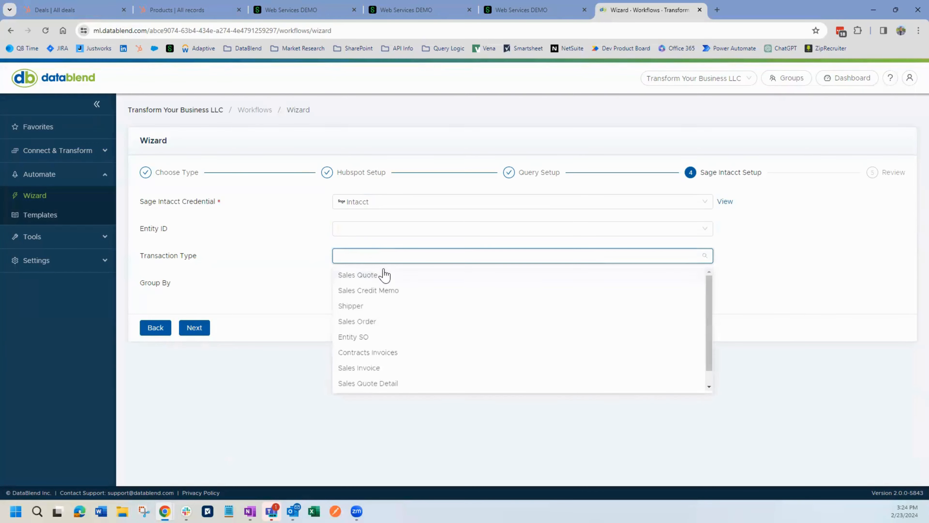
scroll(390, 357, "down", 1)
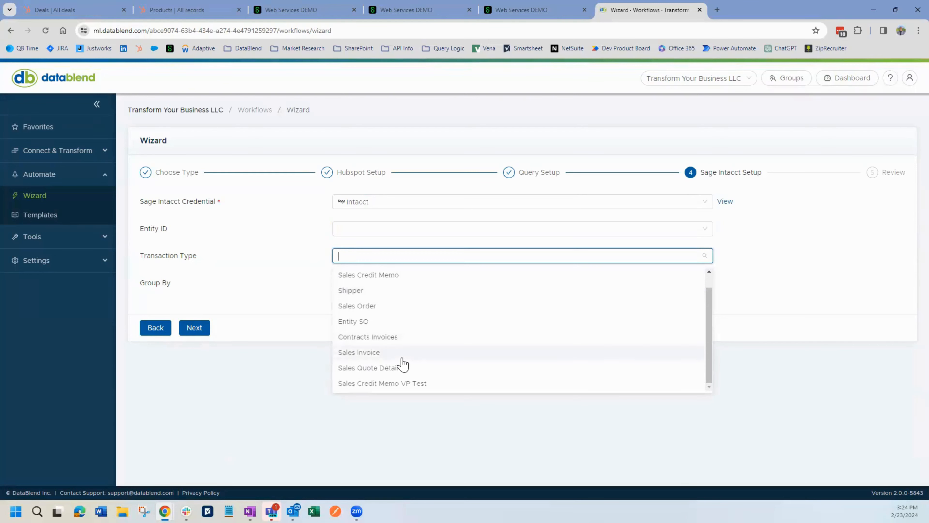
scroll(402, 363, "up", 1)
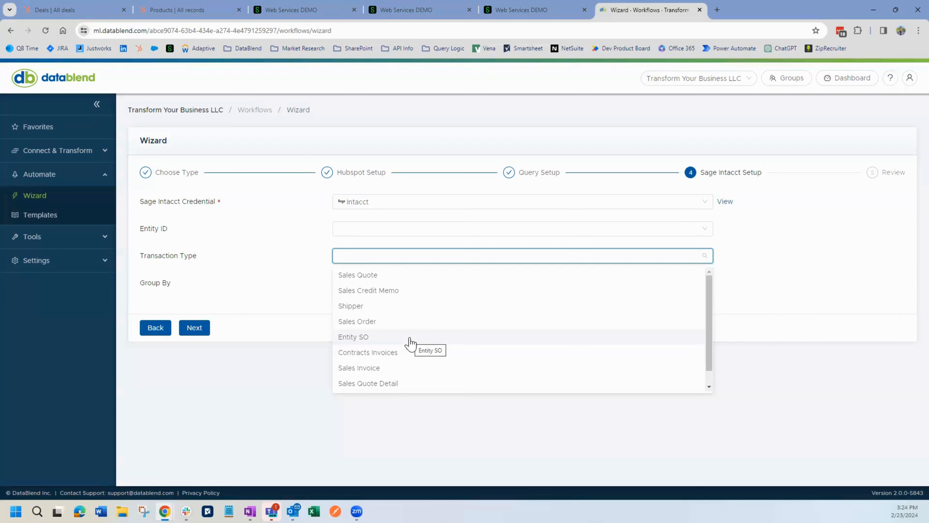
left_click(390, 322)
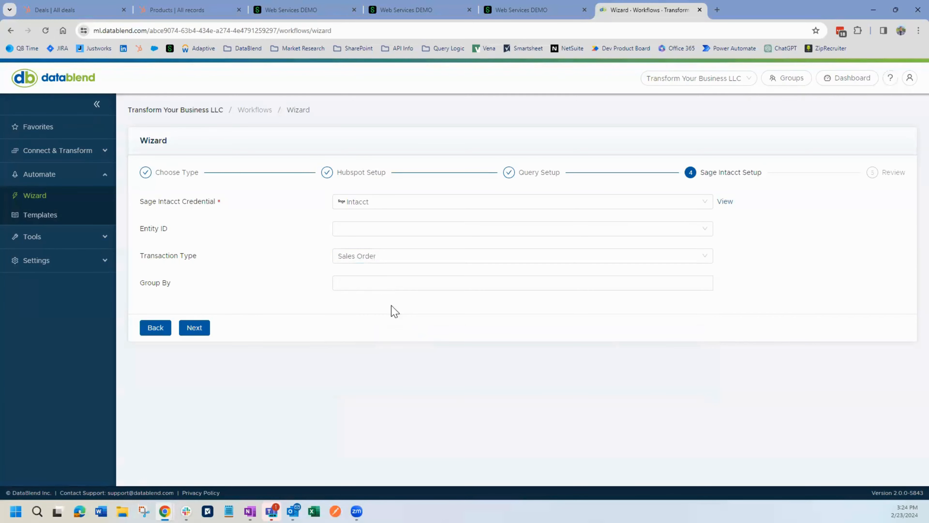
left_click(380, 282)
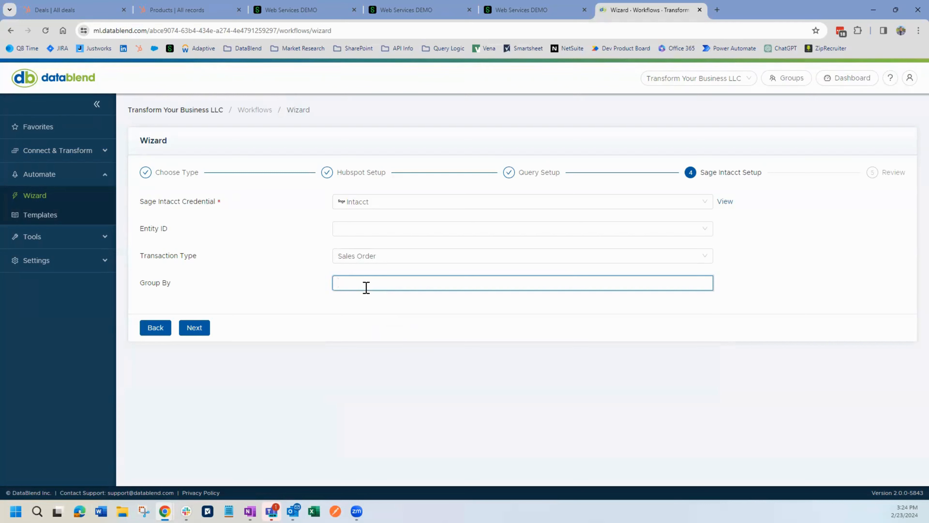
type("CUSTOMERID")
double_click(366, 287)
key("BackSpace")
Step: Continue to the review stage, check the listed components and create the order entry workflow
left_click(192, 328)
scroll(506, 274, "down", 2)
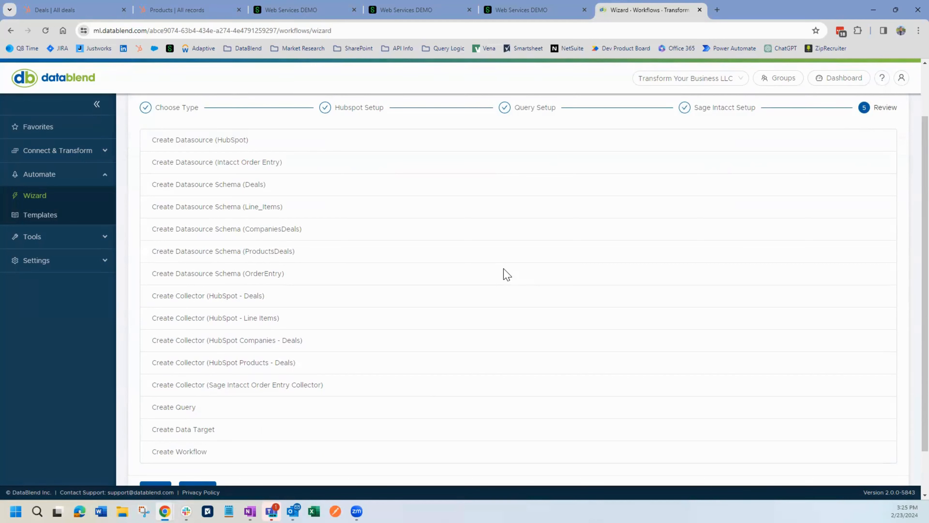
scroll(506, 274, "down", 2)
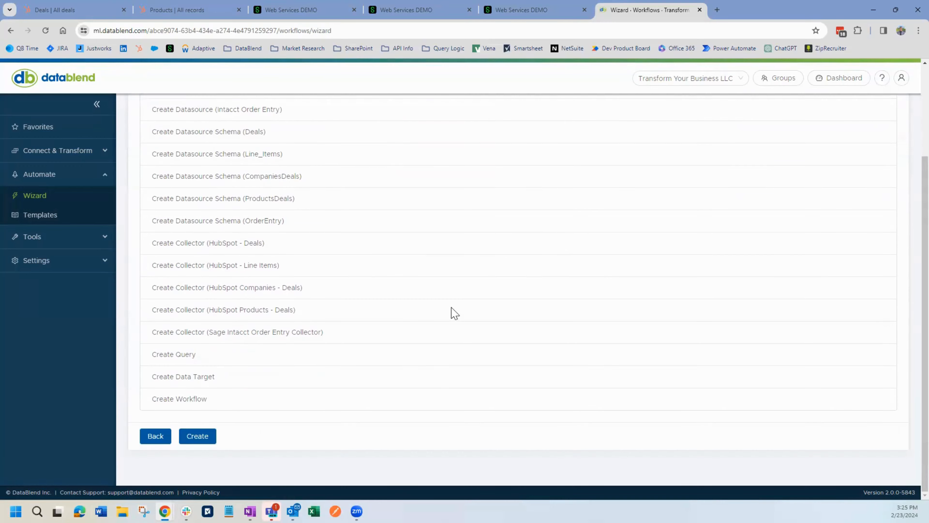
left_click(204, 436)
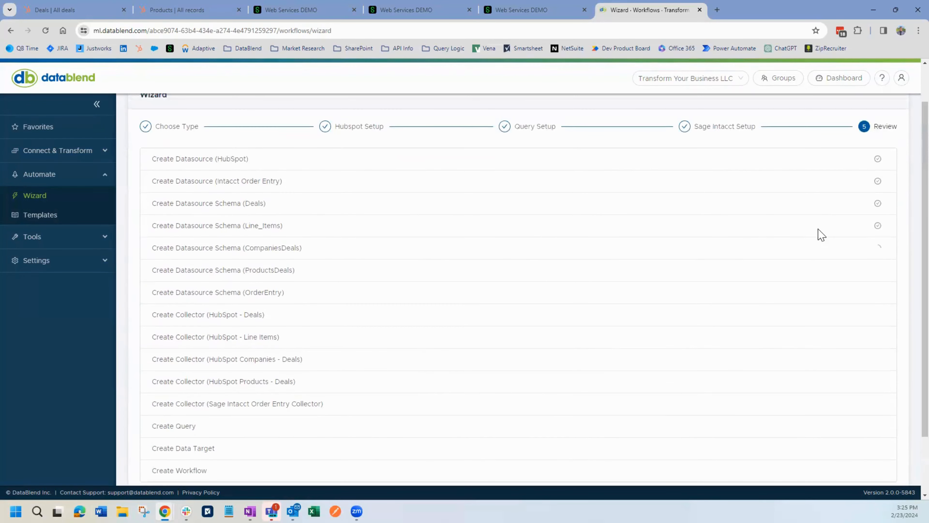
scroll(820, 234, "down", 2)
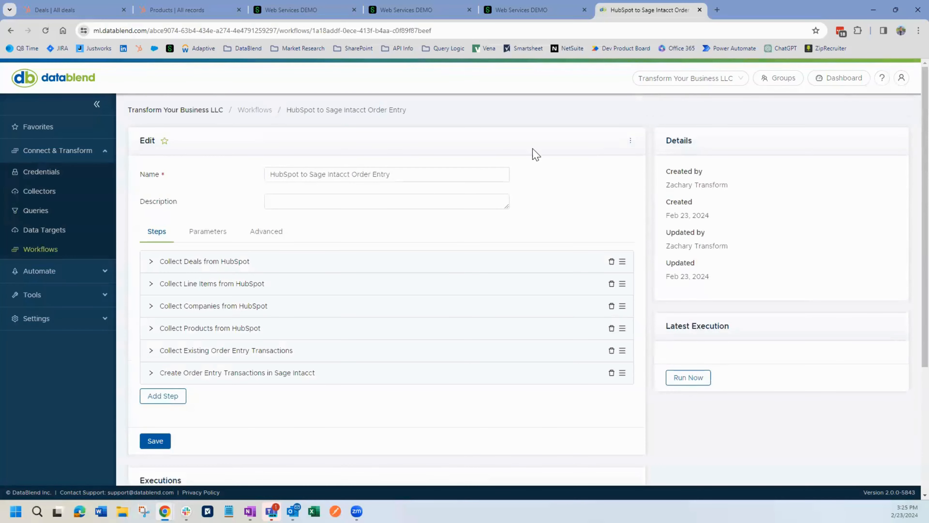
Step: Rename the new workflow "3. HubSpot to Sage Intacct Order Entry", mark it as a favorite and save it
left_click(268, 174)
type("3.")
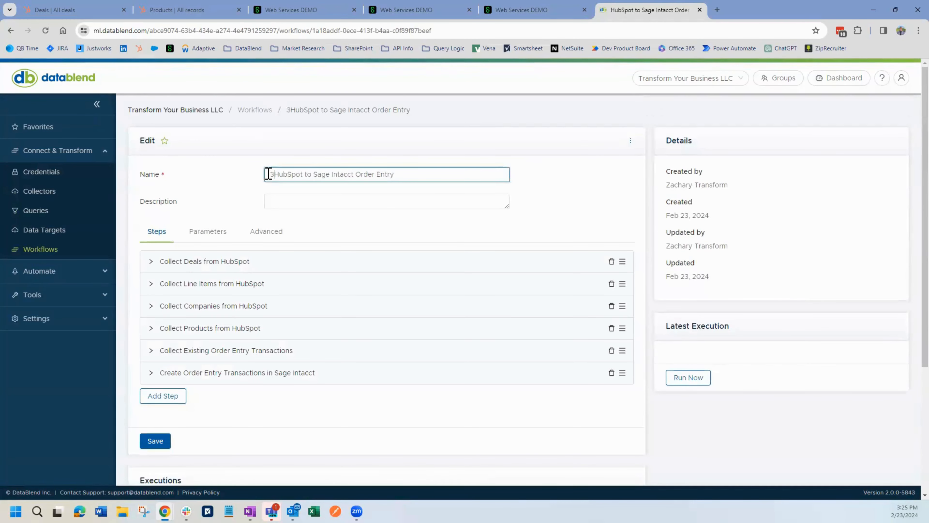
left_click(165, 140)
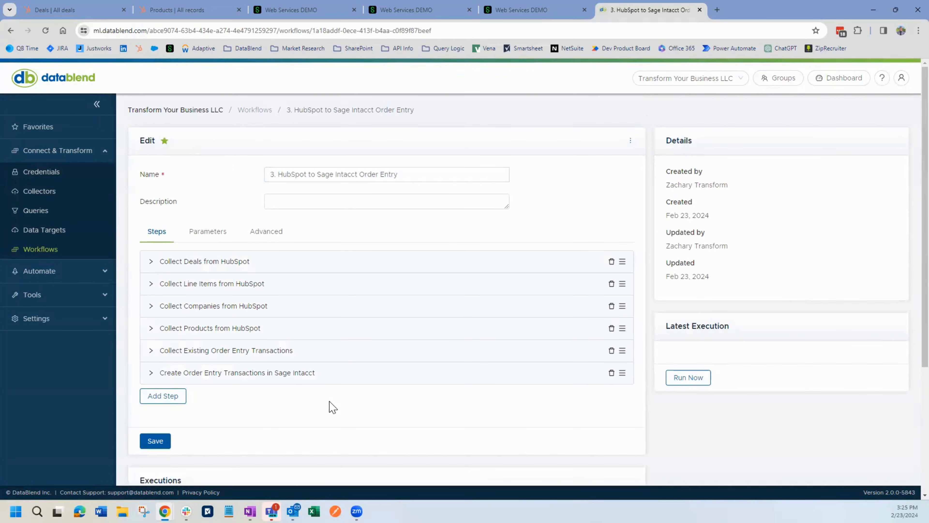
left_click(156, 440)
Step: Run the "3. HubSpot to Sage Intacct Order Entry" workflow from the dashboard and open it from the run history
left_click(864, 78)
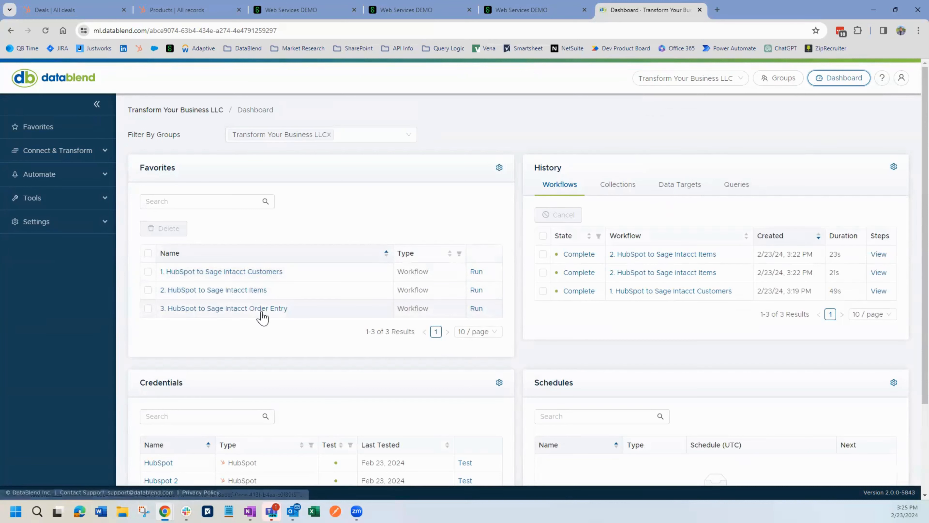
left_click(475, 308)
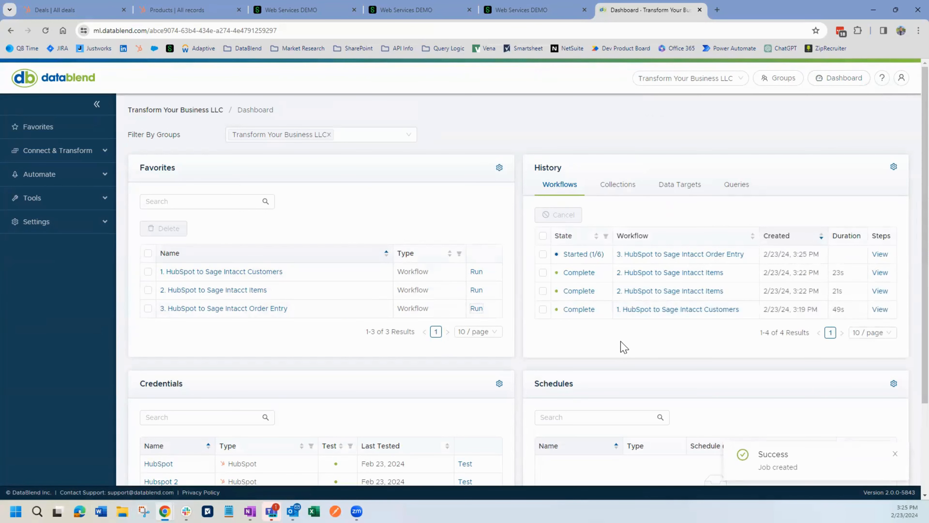
left_click(639, 256)
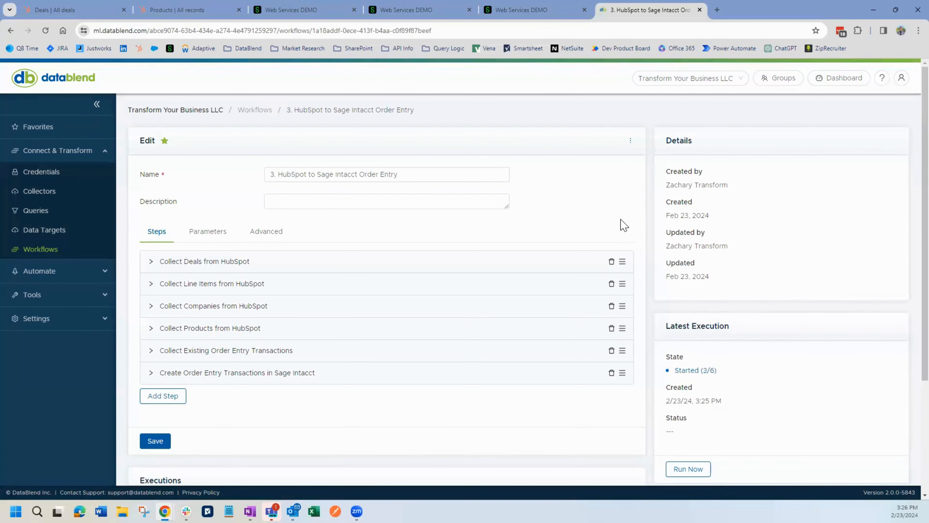
Step: Open the schedule presets in the workflow's advanced settings and set the type to "On a specific day of the week"
left_click(265, 232)
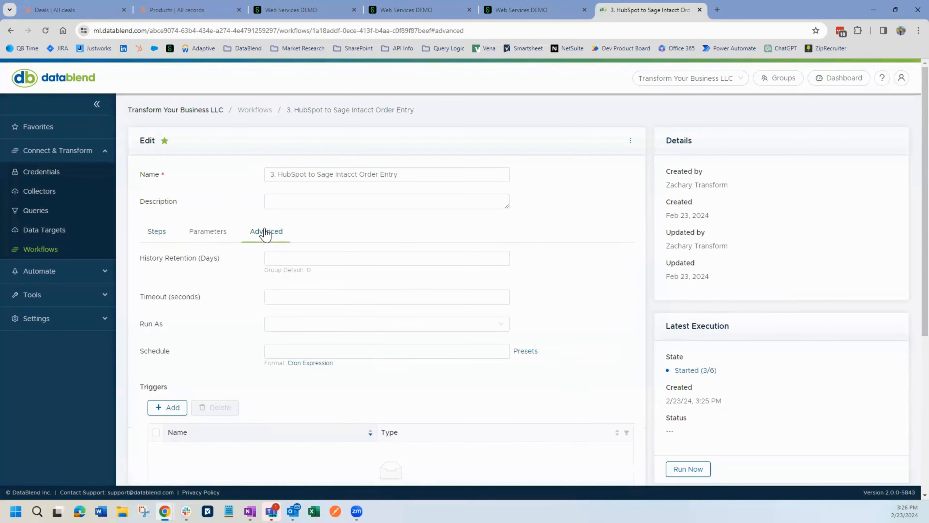
scroll(265, 232, "down", 2)
left_click(350, 273)
left_click(521, 274)
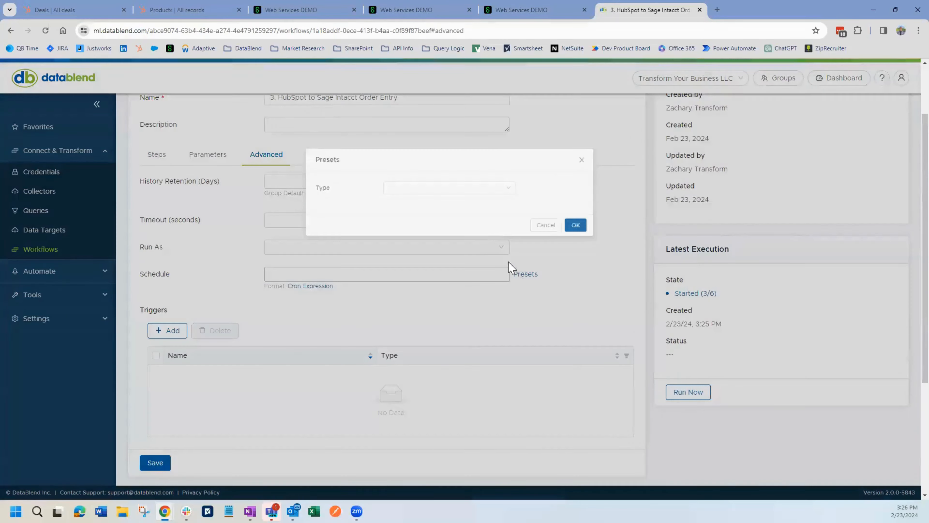
left_click(432, 151)
left_click(425, 249)
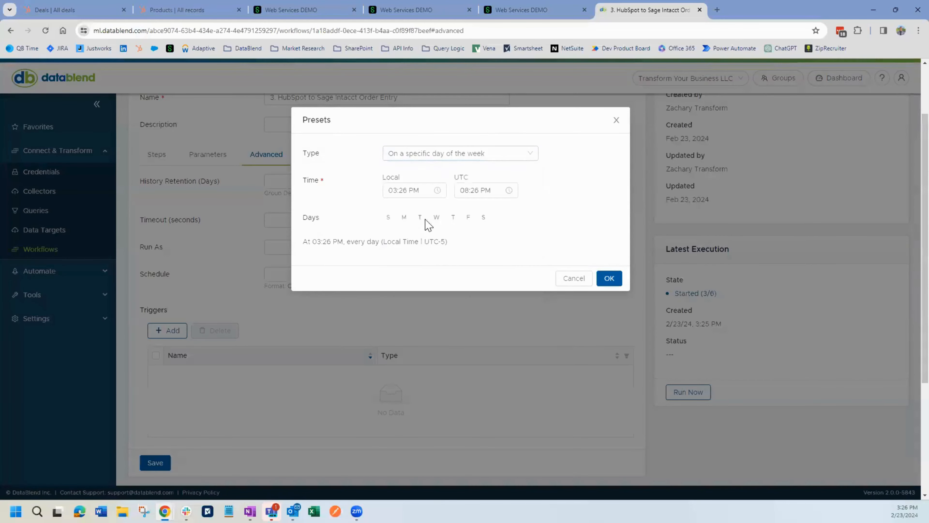
Step: Select Monday through Friday as the days for the workflow's schedule
left_click(404, 219)
left_click(419, 218)
left_click(436, 219)
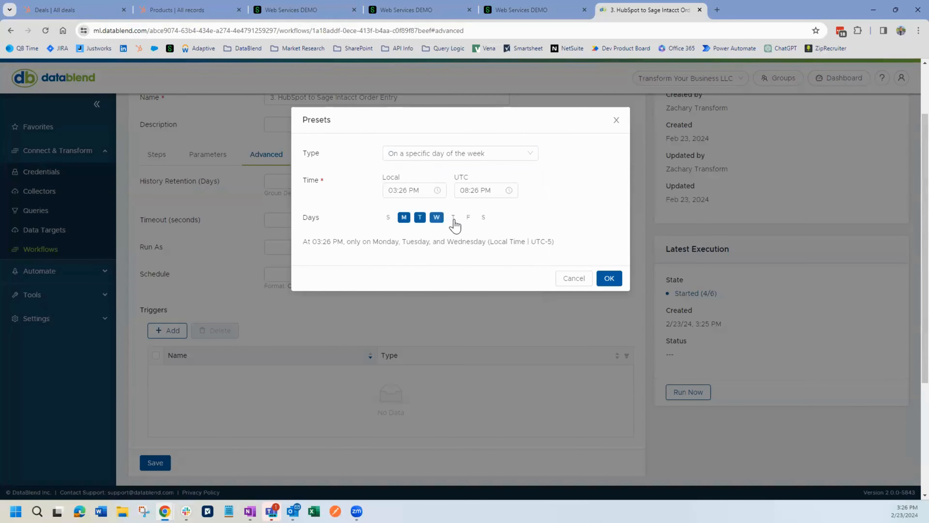
left_click(454, 218)
left_click(468, 218)
Step: Set the schedule's local time to 05:00 AM and apply the preset to the workflow
left_click(424, 190)
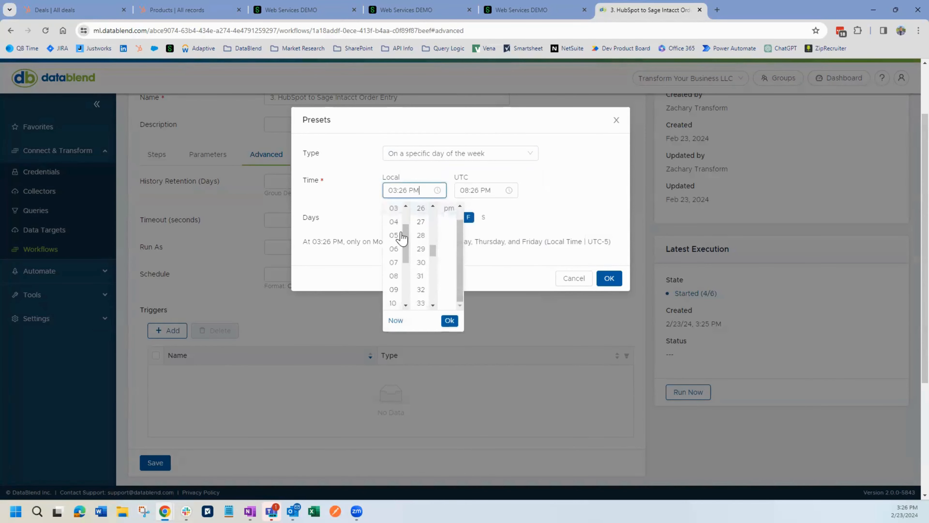
scroll(402, 237, "up", 1)
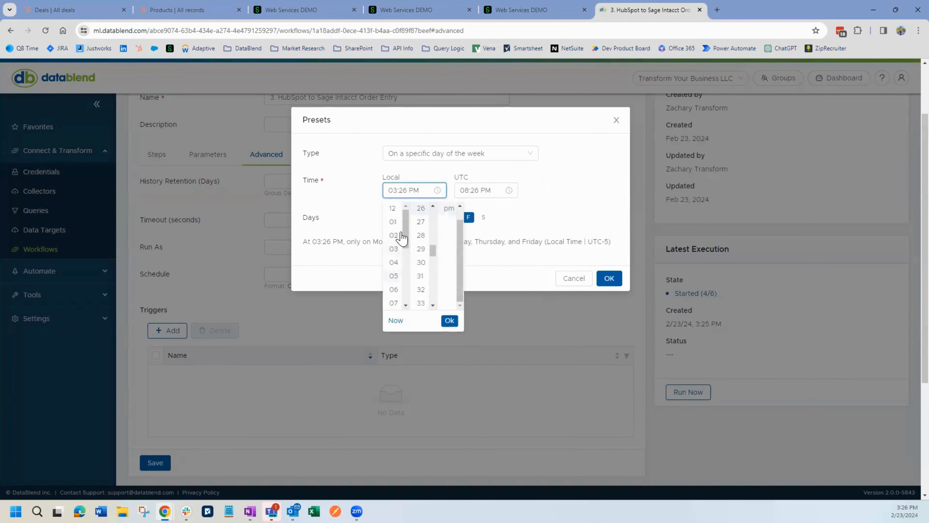
left_click(393, 276)
scroll(421, 230, "up", 9)
left_click(421, 208)
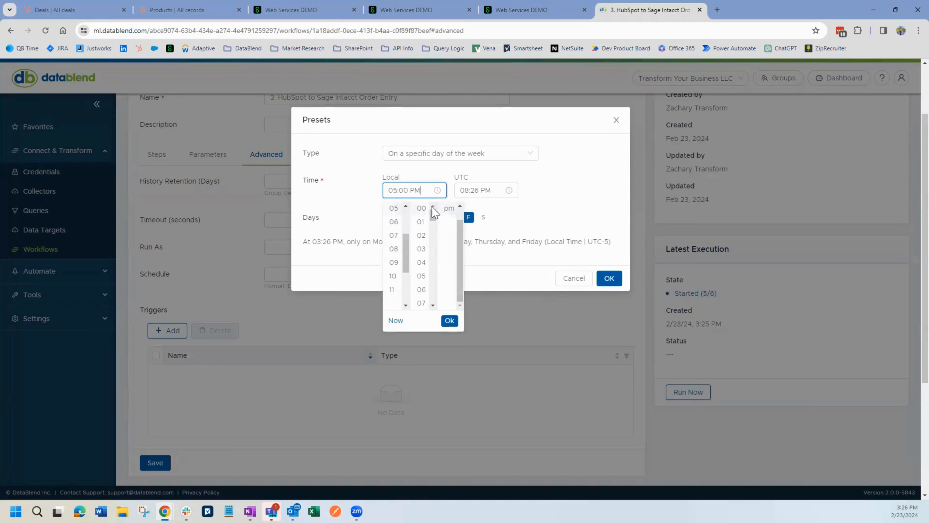
left_click(449, 208)
left_click(450, 321)
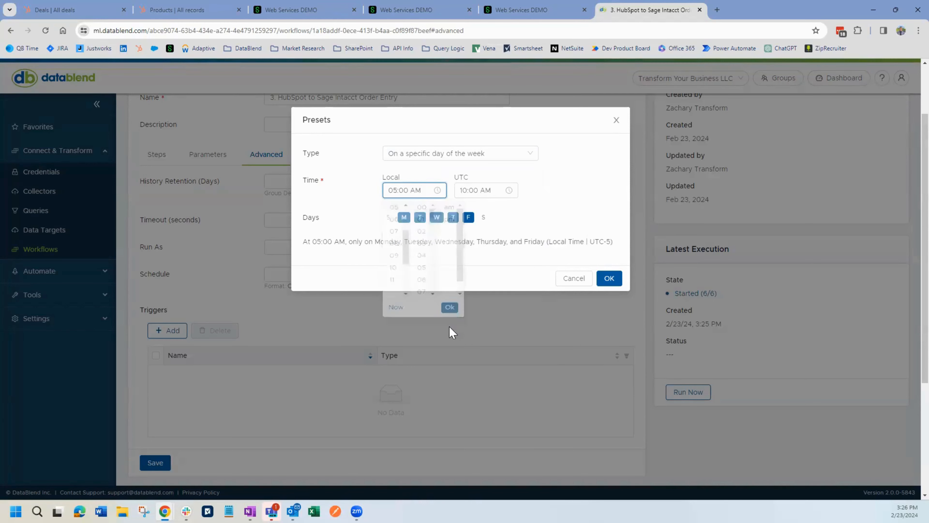
left_click(608, 279)
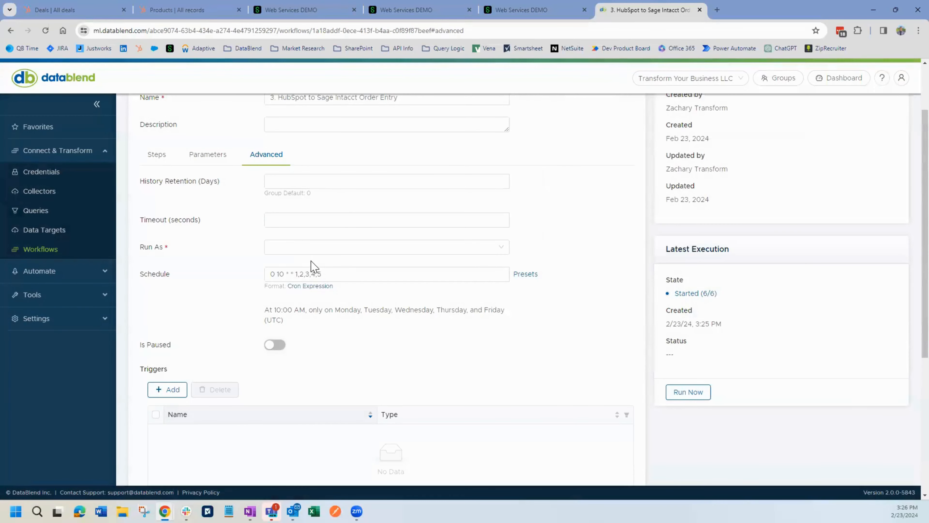
Step: Choose the user the scheduled workflow runs as and save the workflow
left_click(311, 248)
left_click(290, 282)
Step: Return to the dashboard and check the Schedules section for the order entry workflow
left_click(838, 78)
scroll(828, 227, "down", 3)
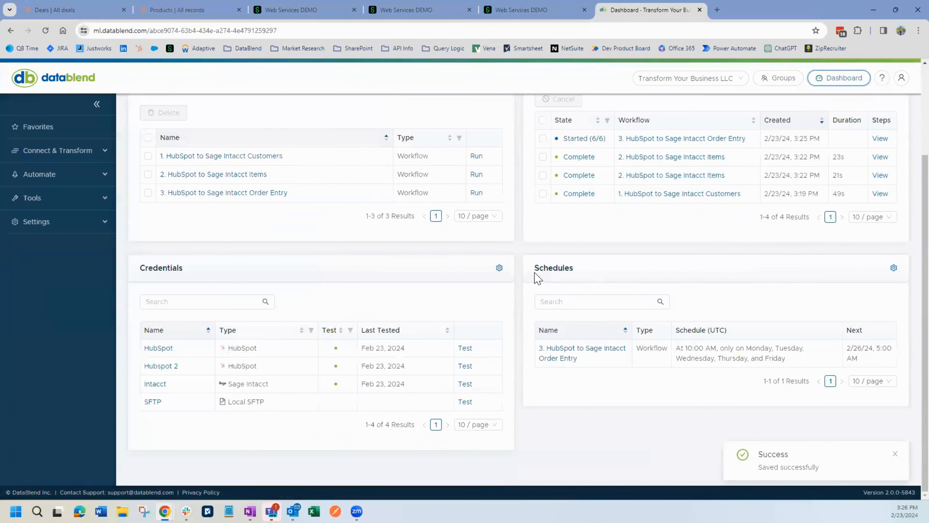
left_click_drag(534, 272, 599, 270)
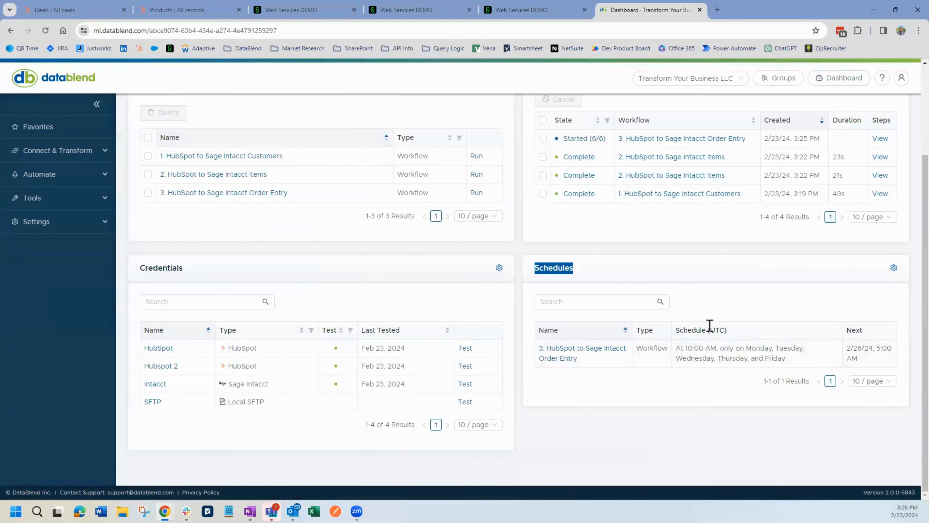